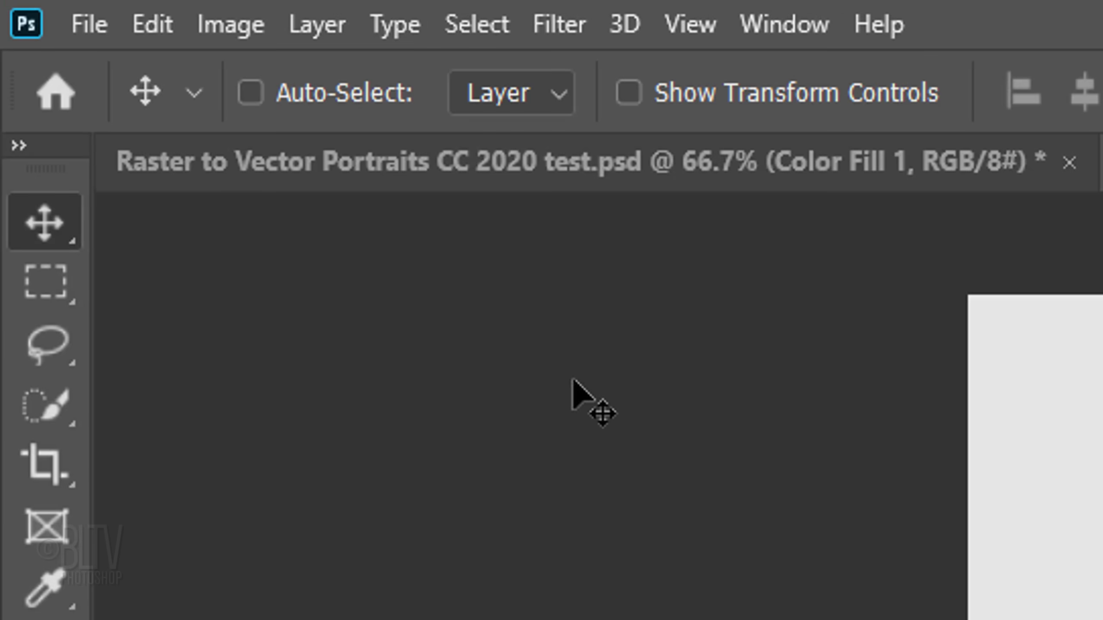
Resize the portrait in Image Size to 150 ppi and 1000 px tall (728 × 1000).
{"action": "left_click", "coordinate": [231, 24]}
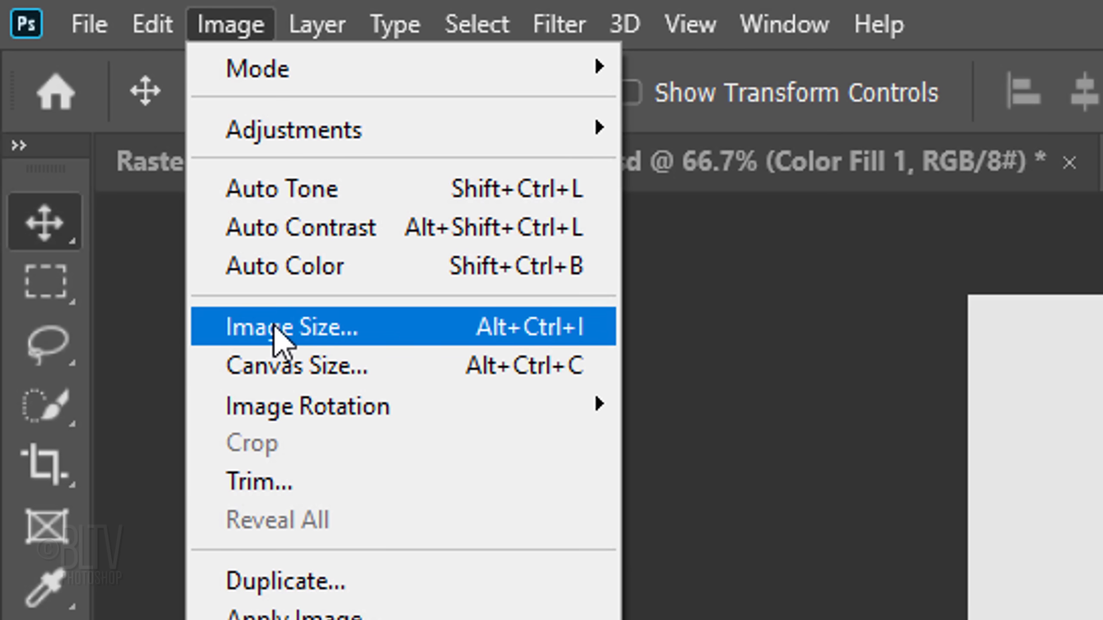
{"action": "left_click", "coordinate": [283, 338]}
{"action": "left_click", "coordinate": [747, 334]}
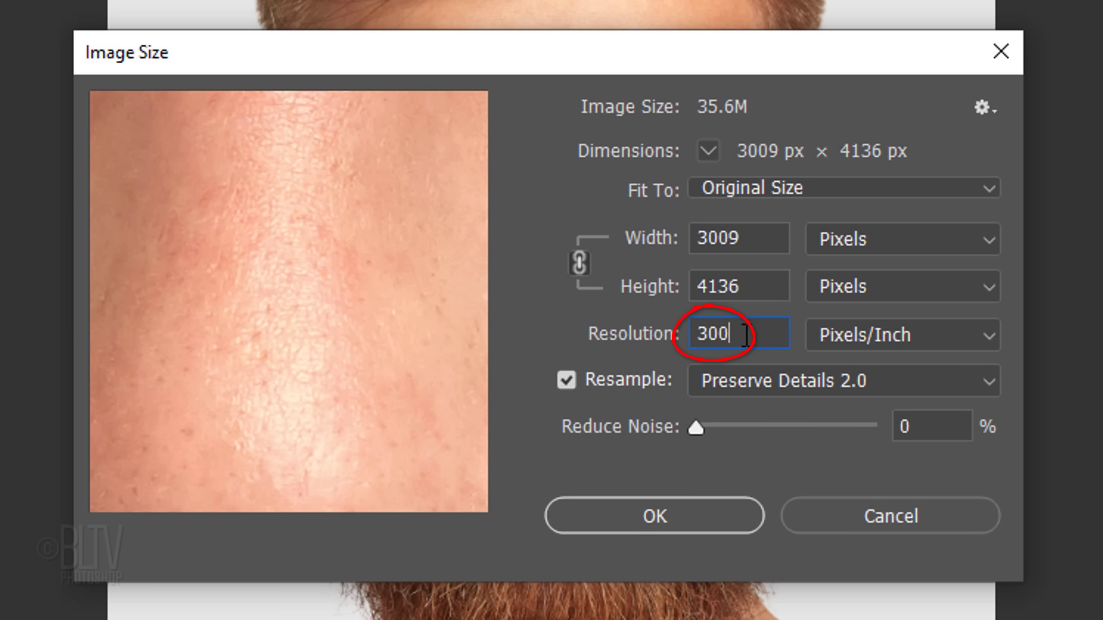
{"action": "triple_click", "coordinate": [746, 335]}
{"action": "type", "text": "150"}
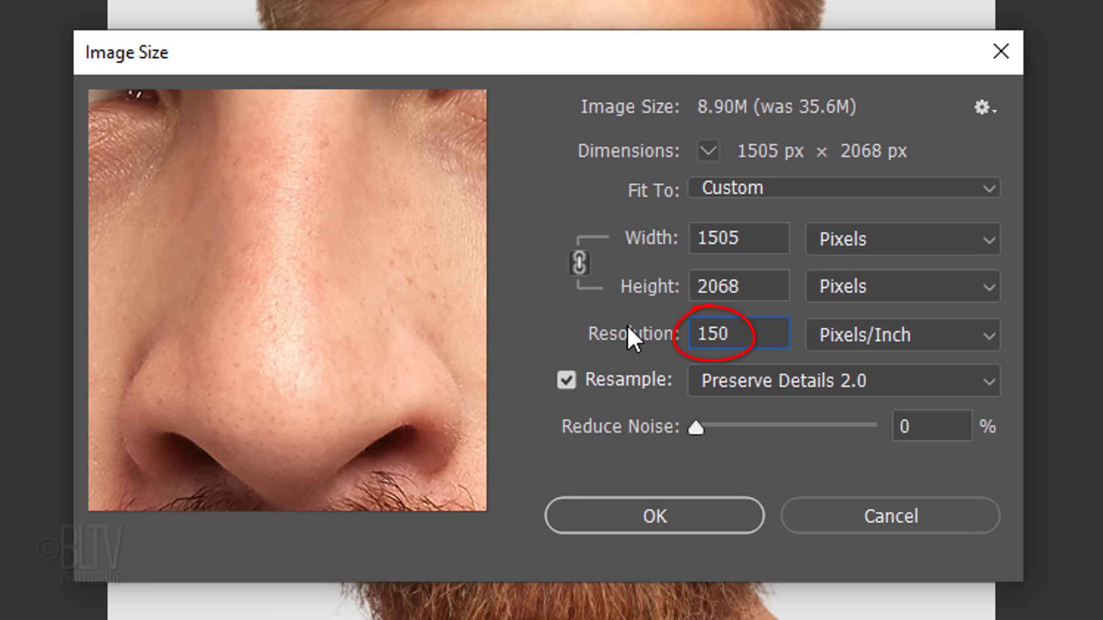
{"action": "double_click", "coordinate": [759, 286]}
{"action": "type", "text": "100"}
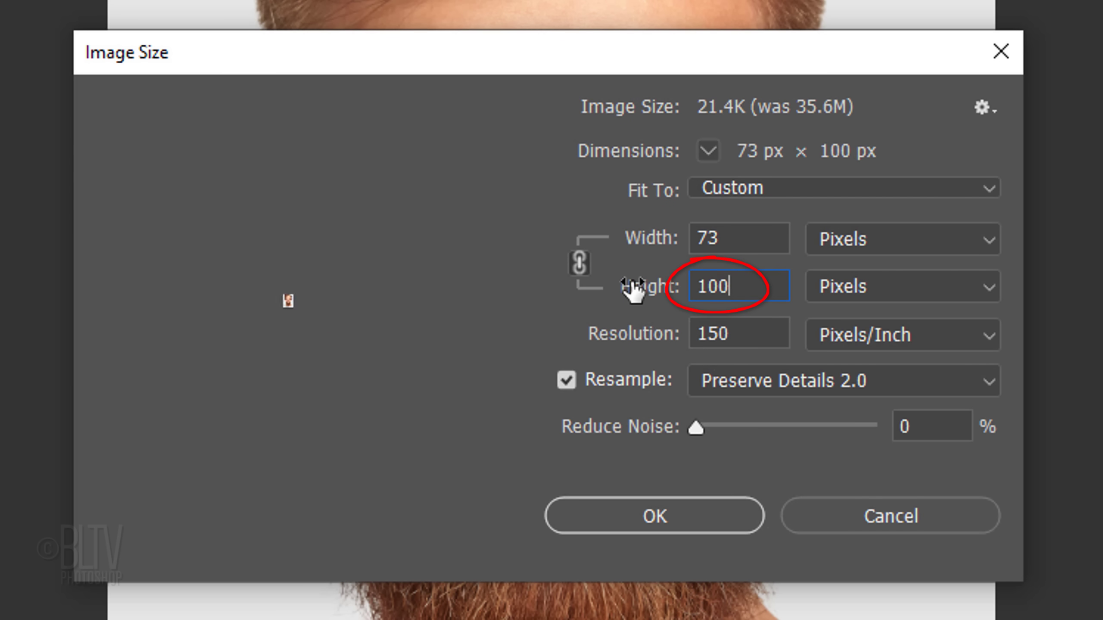
{"action": "type", "text": "0"}
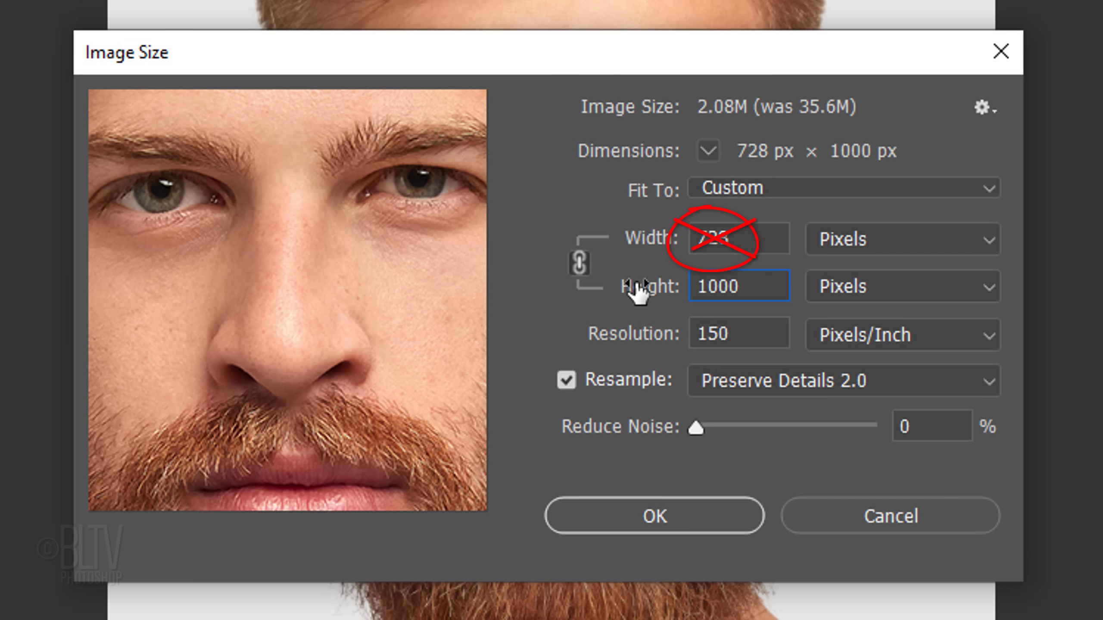
{"action": "left_click", "coordinate": [655, 516]}
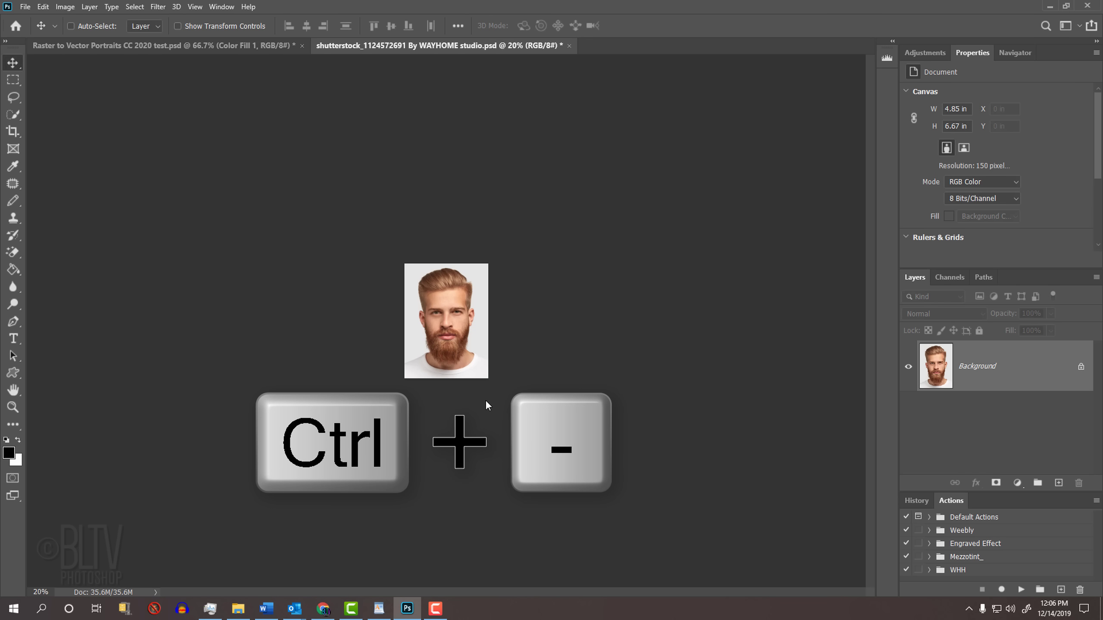
Zoom in on the resized portrait to 80%.
{"action": "key", "text": "ctrl+equal"}
{"action": "key", "text": "ctrl+equal"}
{"action": "key", "text": "ctrl+equal"}
{"action": "key", "text": "ctrl+equal"}
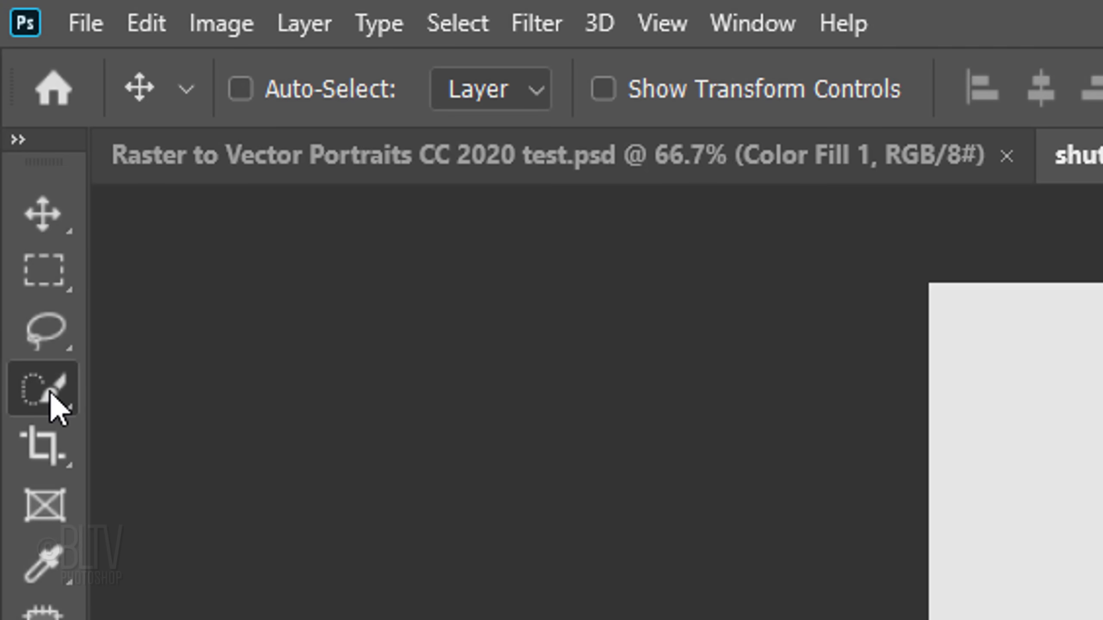
Select the man against the grey background using Quick Selection and Select Subject.
{"action": "right_click", "coordinate": [50, 396]}
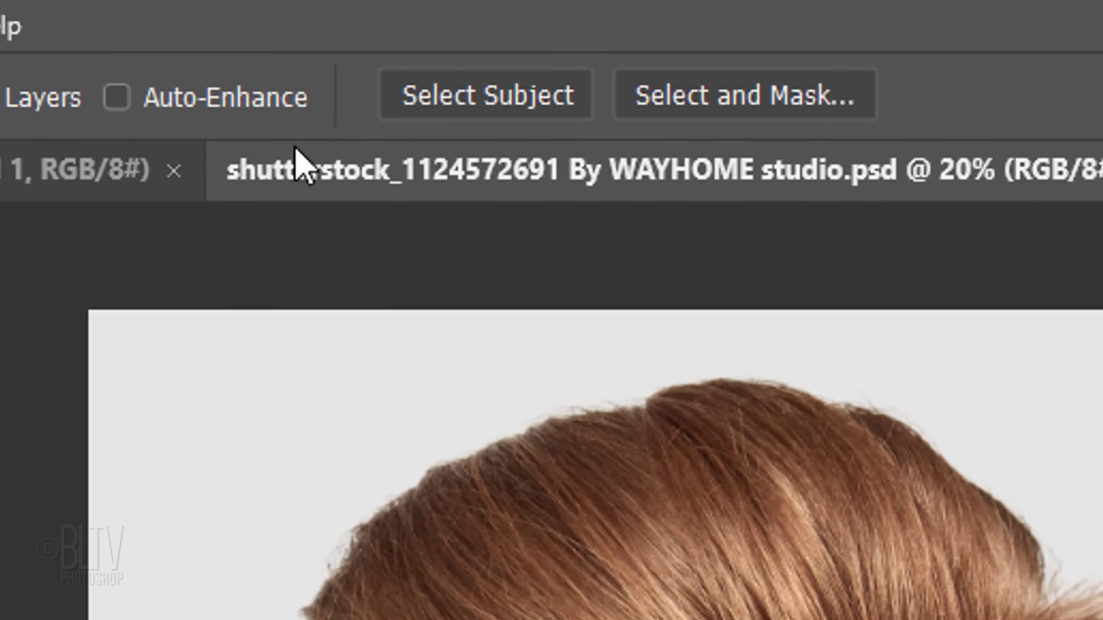
{"action": "left_click", "coordinate": [488, 97]}
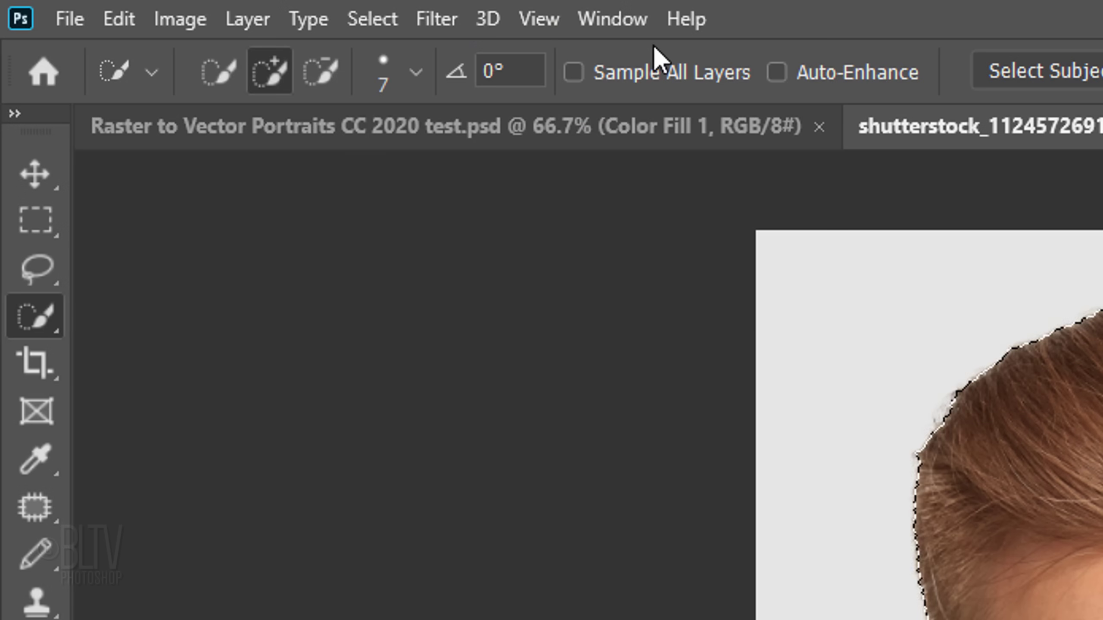
{"action": "left_click", "coordinate": [373, 19]}
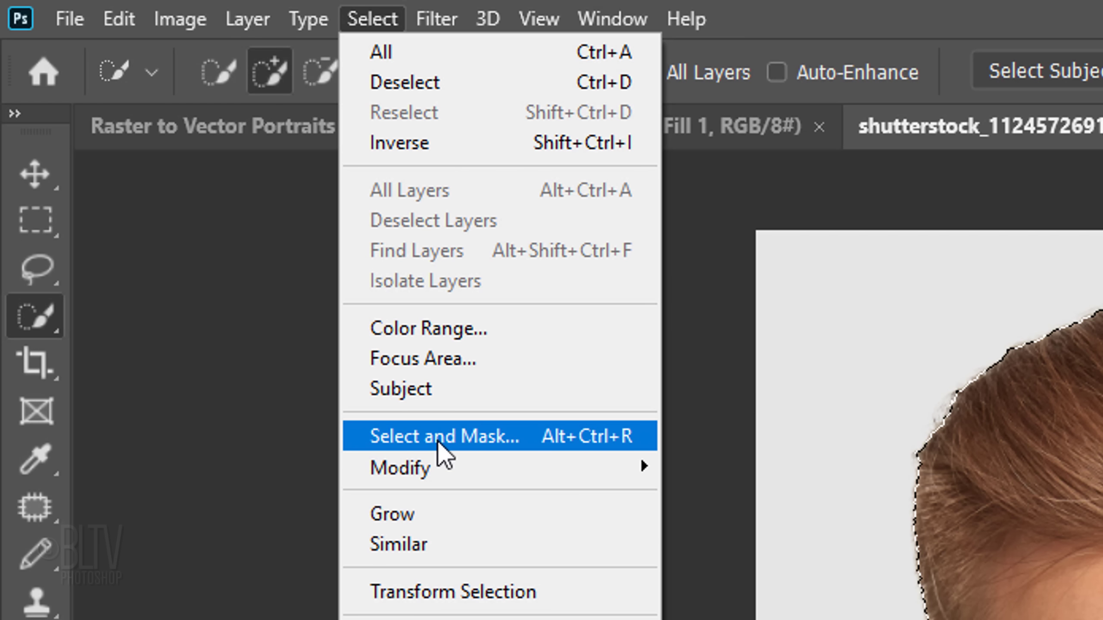
In legacy Refine Edge, set a 16.2 px radius and paint along the right hair edge.
{"action": "key", "text": "shift"}
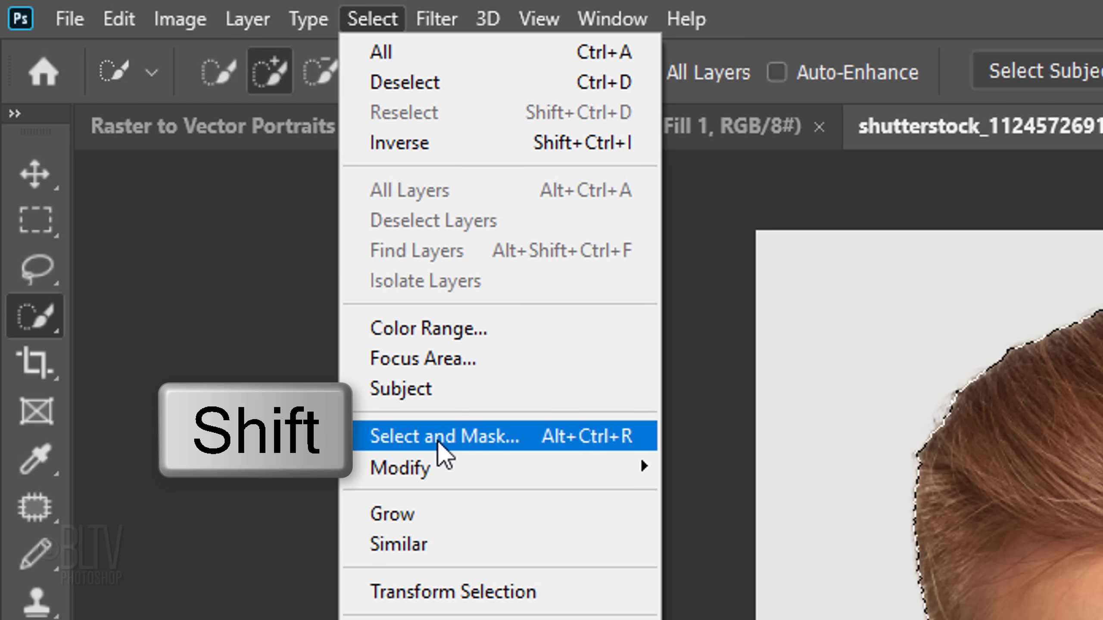
{"action": "left_click", "coordinate": [437, 439], "text": "shift"}
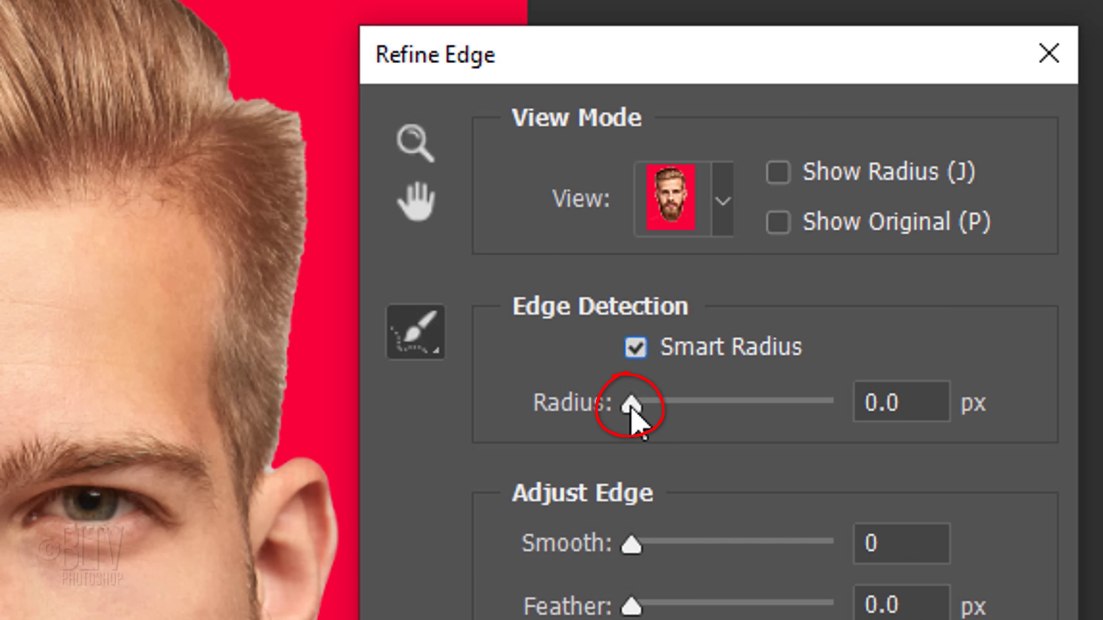
{"action": "left_click_drag", "start_coordinate": [634, 405], "coordinate": [721, 405]}
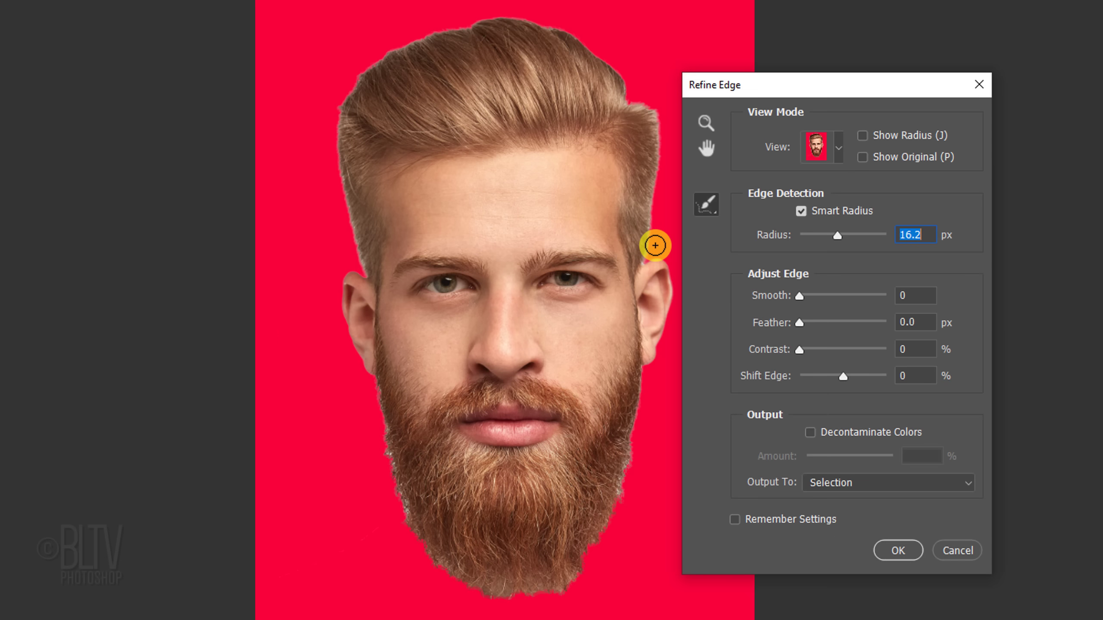
{"action": "key", "text": "bracketright"}
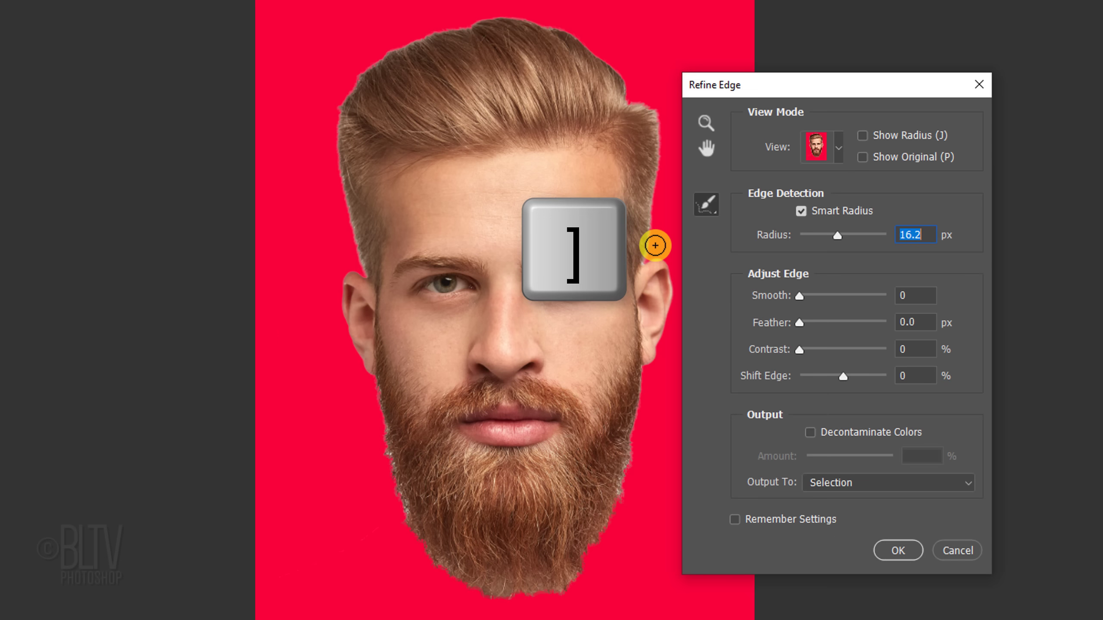
{"action": "key", "text": "bracketleft"}
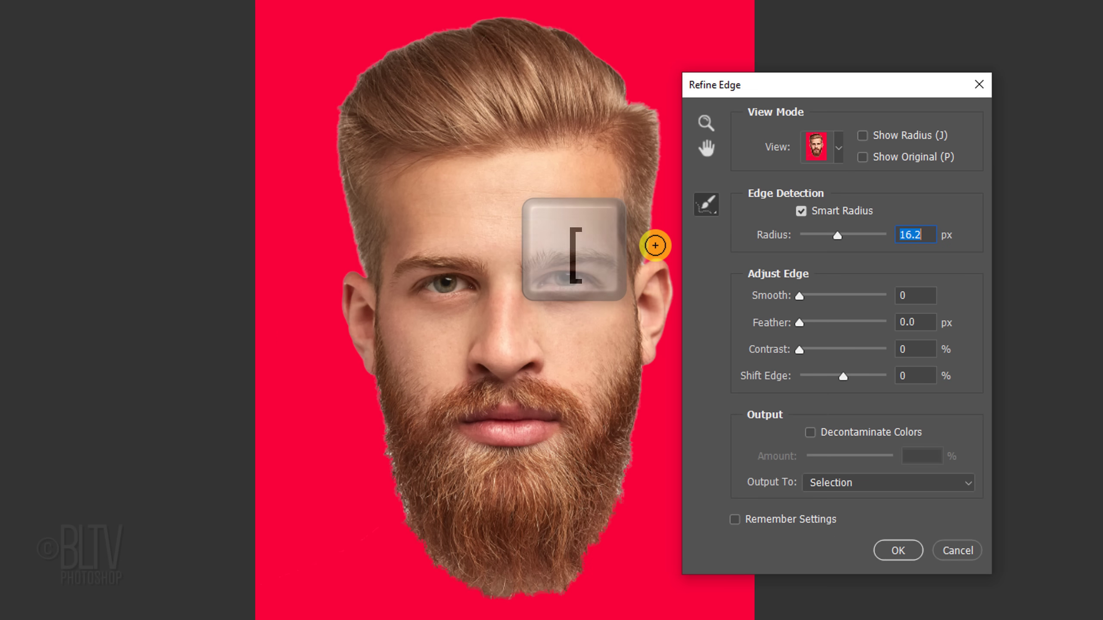
{"action": "mouse_move", "coordinate": [655, 245]}
{"action": "left_mouse_down"}
{"action": "mouse_move", "coordinate": [564, 39]}
{"action": "mouse_move", "coordinate": [392, 493]}
{"action": "mouse_move", "coordinate": [500, 595]}
{"action": "mouse_move", "coordinate": [595, 551]}
{"action": "mouse_move", "coordinate": [637, 390]}
{"action": "left_mouse_up"}
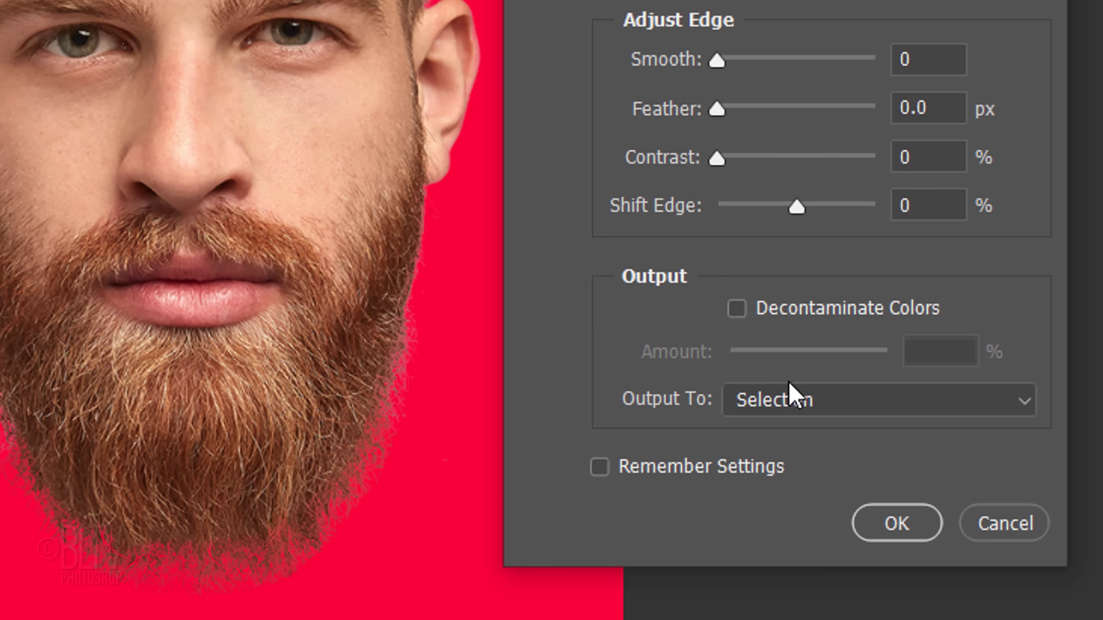
Output the refined selection to a new layer with layer mask.
{"action": "left_click", "coordinate": [872, 482]}
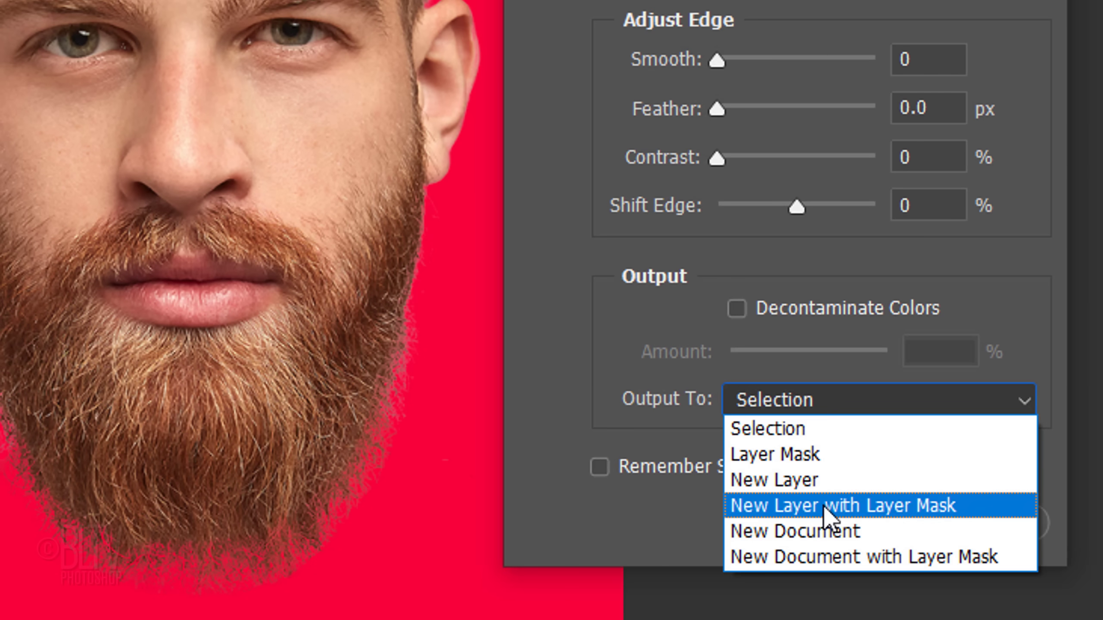
{"action": "left_click", "coordinate": [843, 507]}
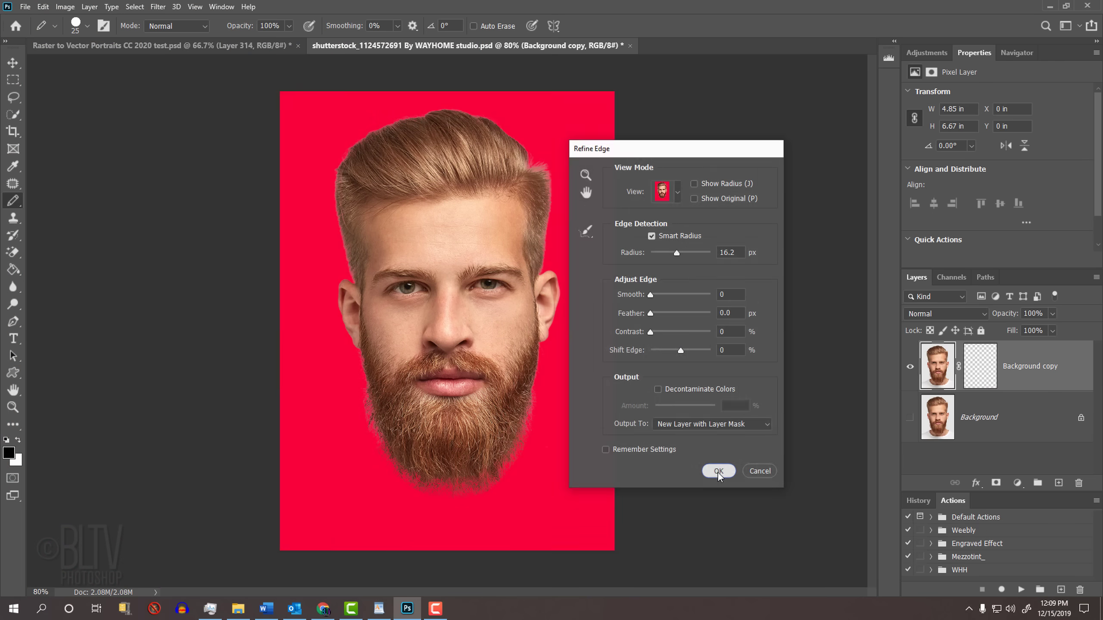
{"action": "left_click", "coordinate": [718, 473]}
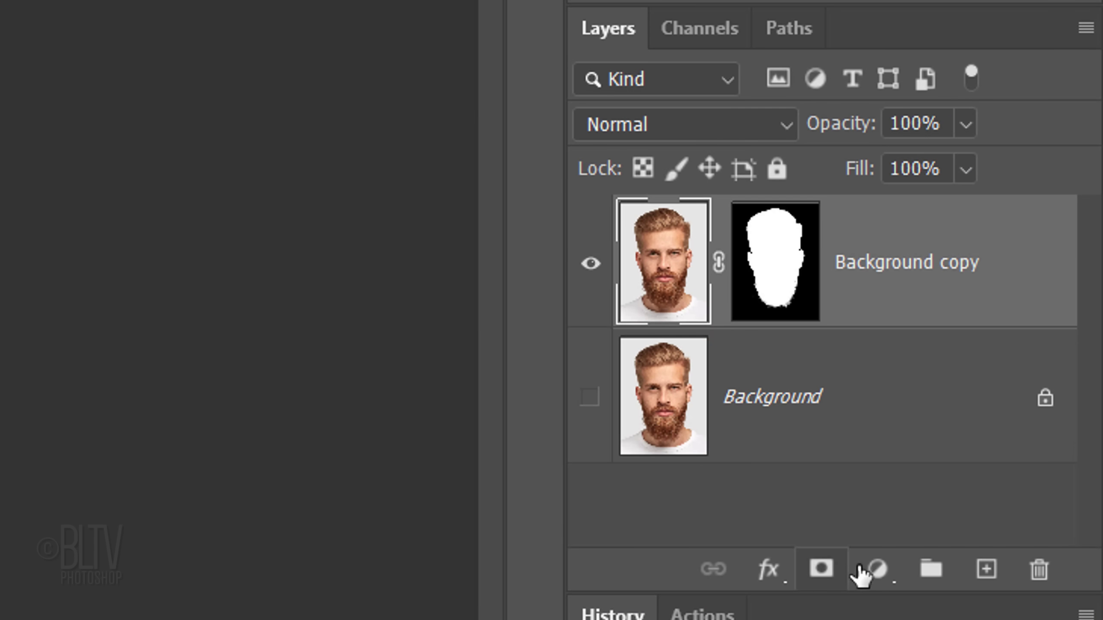
Add a white-filled layer below the cutout and convert both layers into a smart object.
{"action": "left_click", "coordinate": [986, 570], "text": "ctrl"}
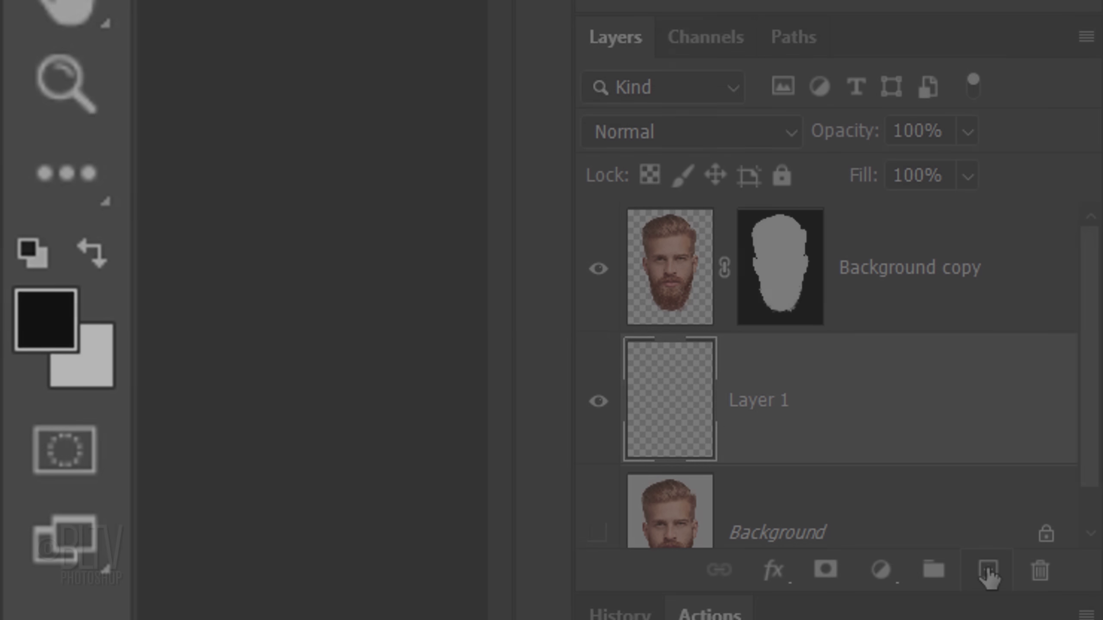
{"action": "key", "text": "ctrl+Delete"}
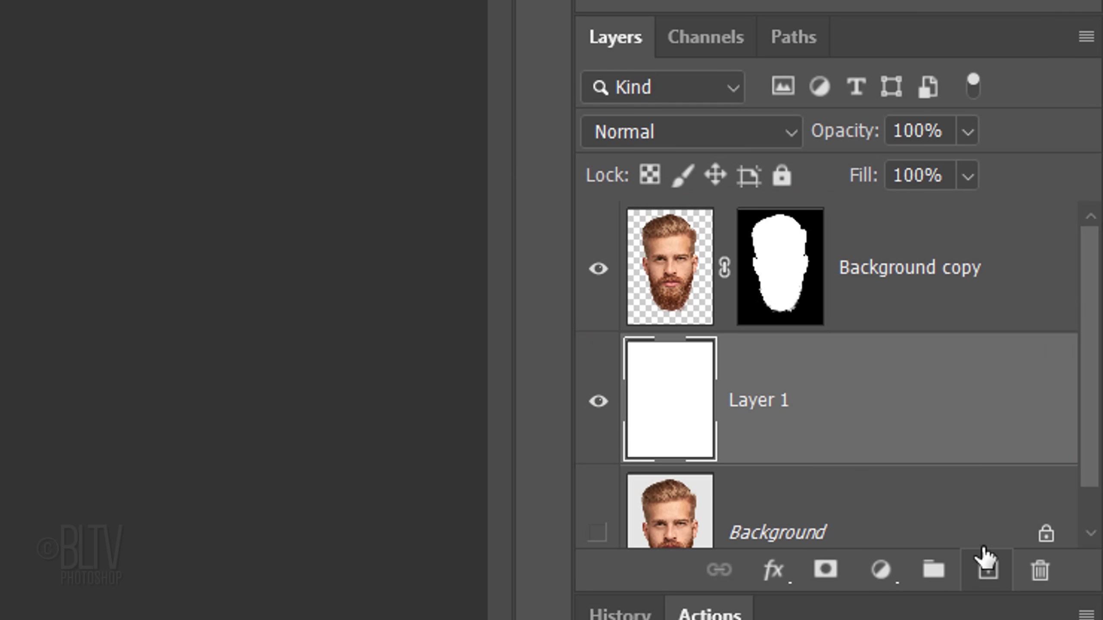
{"action": "left_click", "coordinate": [914, 283], "text": "shift"}
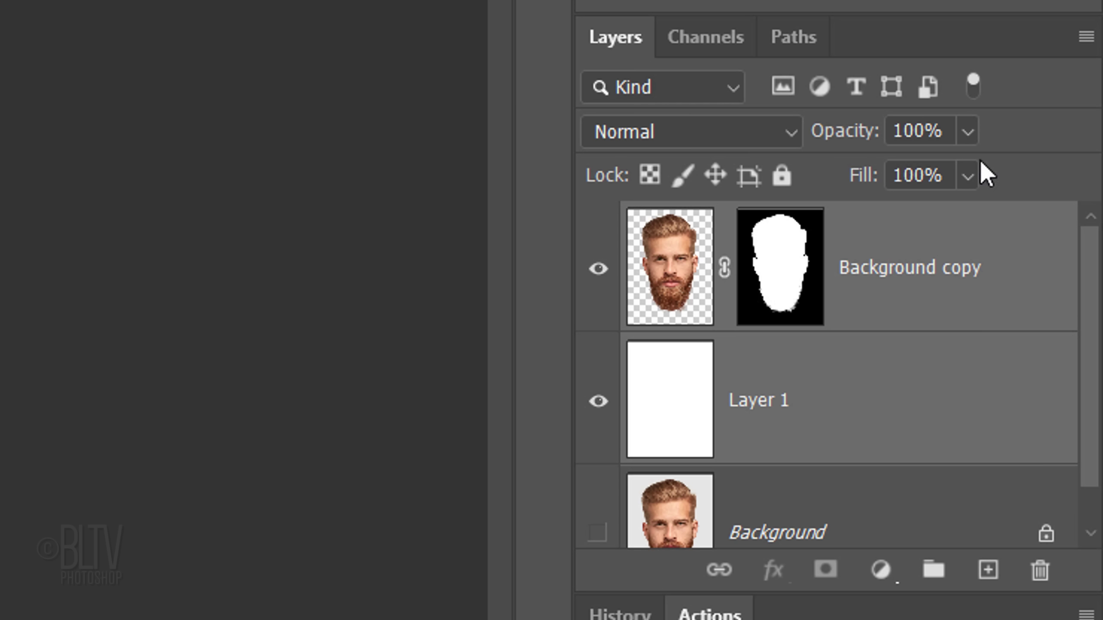
{"action": "left_click", "coordinate": [1087, 39]}
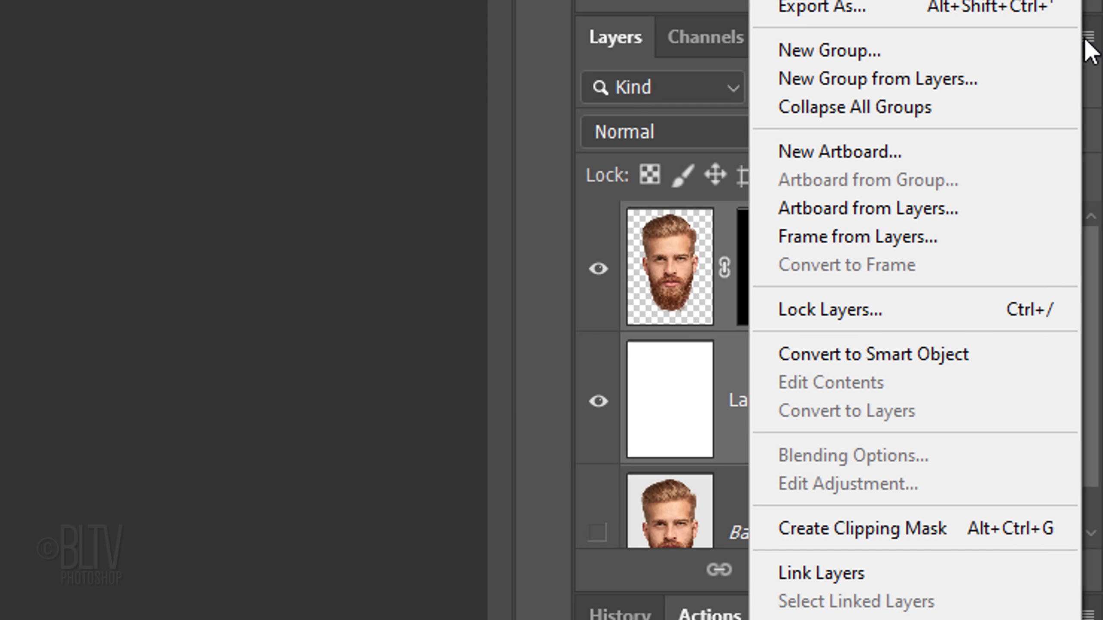
{"action": "left_click", "coordinate": [877, 354]}
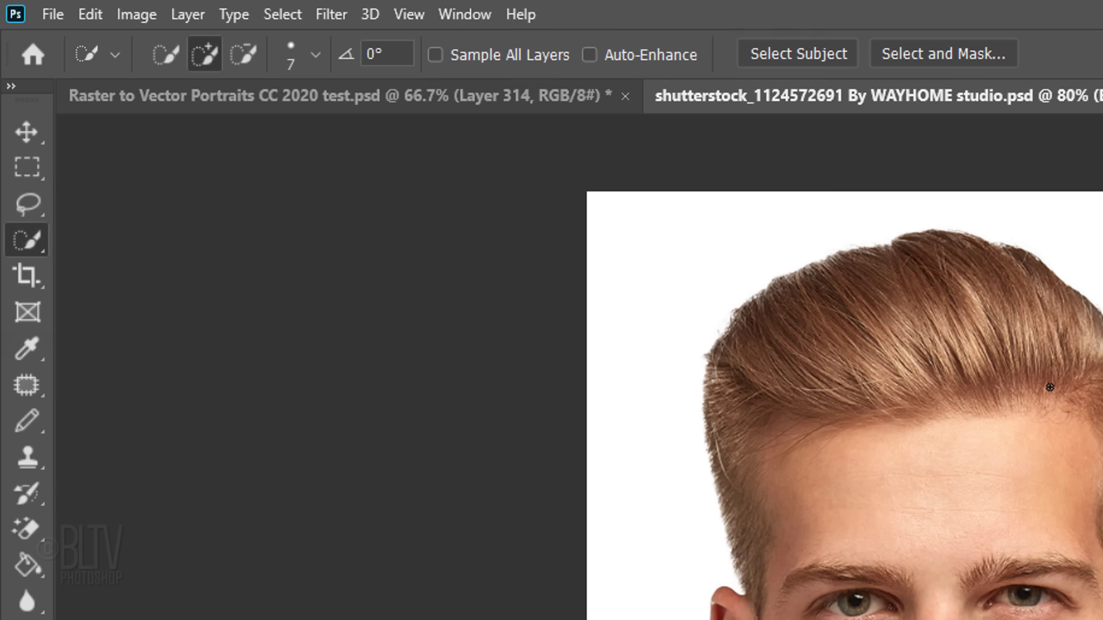
Apply Surface Blur with radius 10 and threshold 10 to the portrait.
{"action": "left_click", "coordinate": [331, 14]}
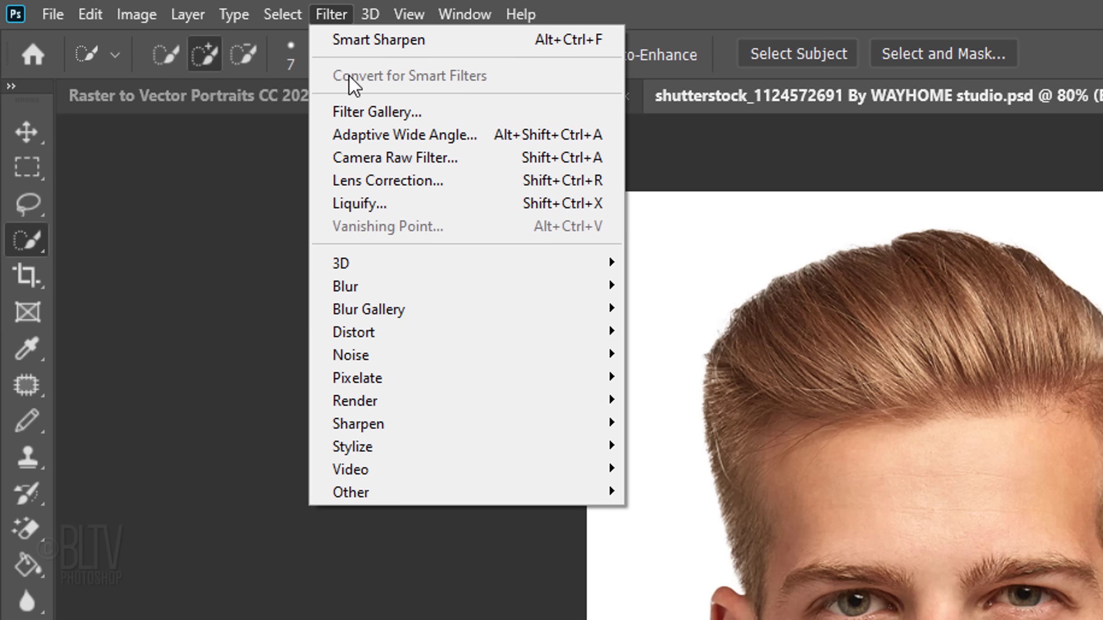
{"action": "mouse_move", "coordinate": [465, 286]}
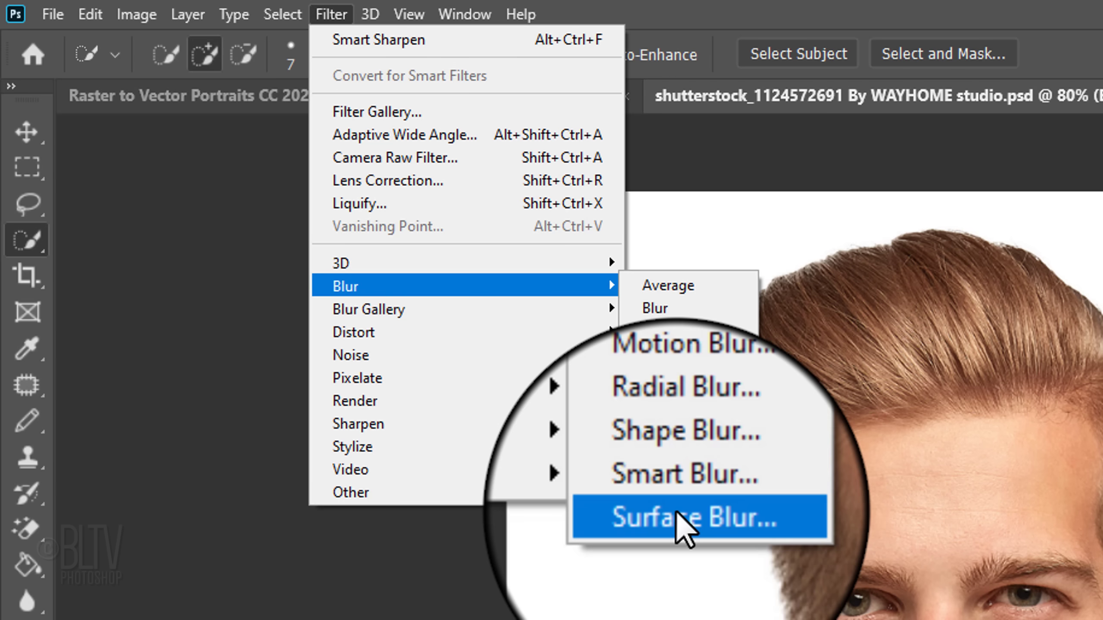
{"action": "left_click", "coordinate": [685, 525]}
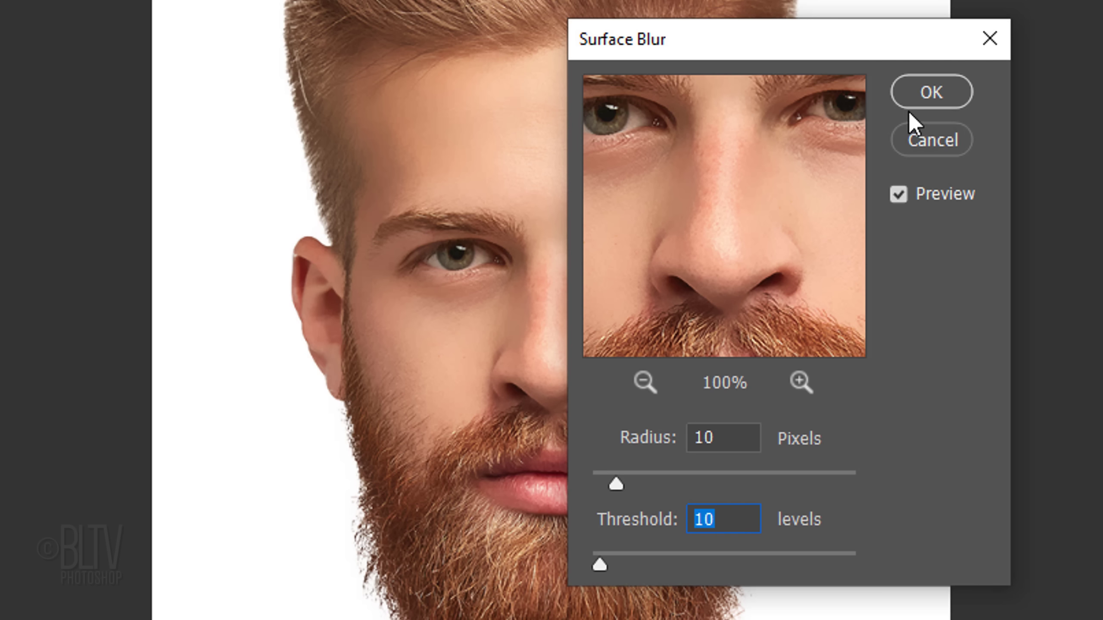
{"action": "left_click", "coordinate": [920, 97]}
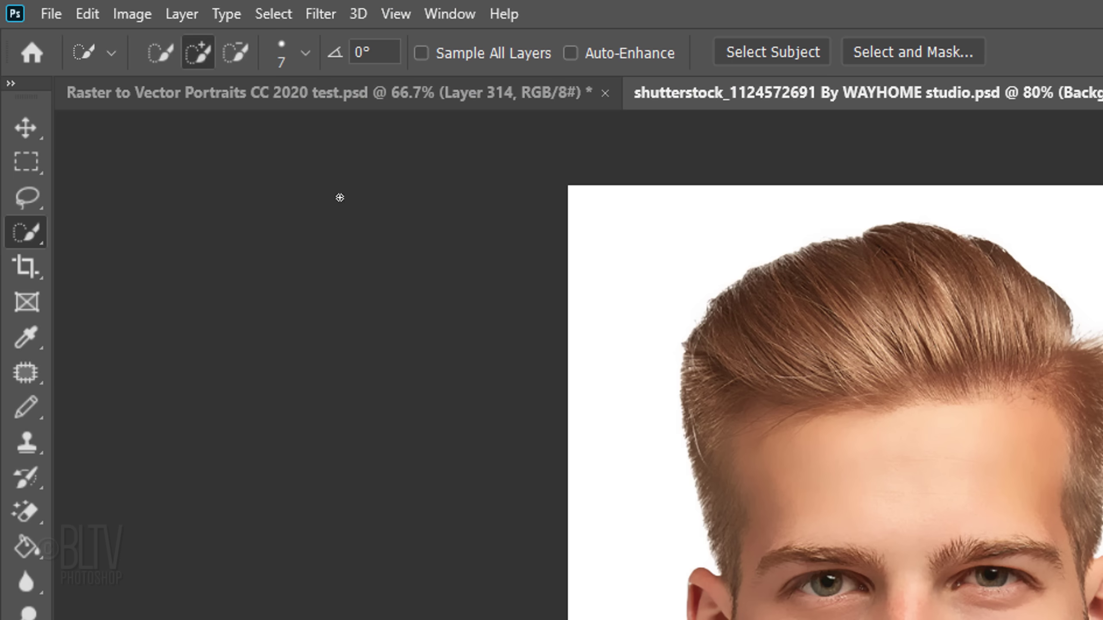
{"action": "left_click", "coordinate": [133, 14]}
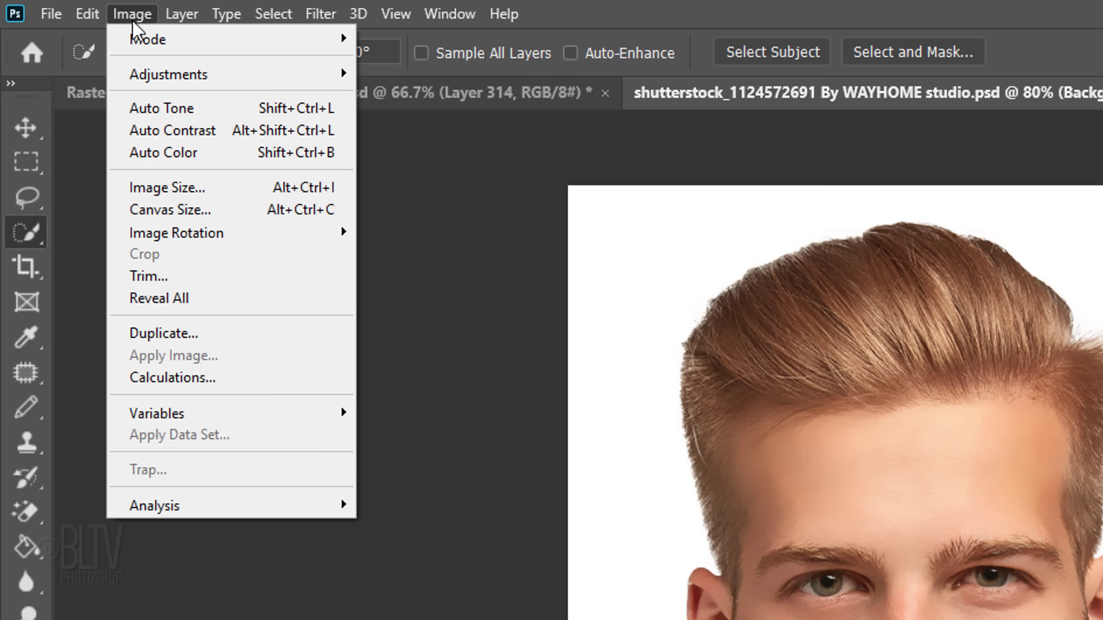
{"action": "mouse_move", "coordinate": [168, 74]}
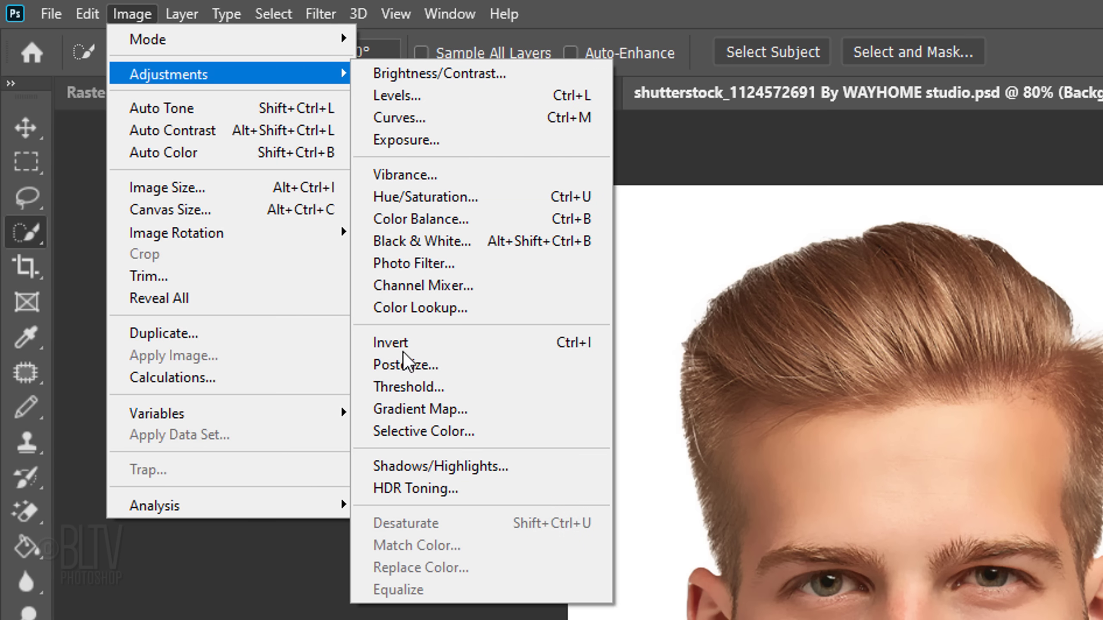
Apply a Threshold adjustment to the portrait at level 116.
{"action": "left_click", "coordinate": [409, 387]}
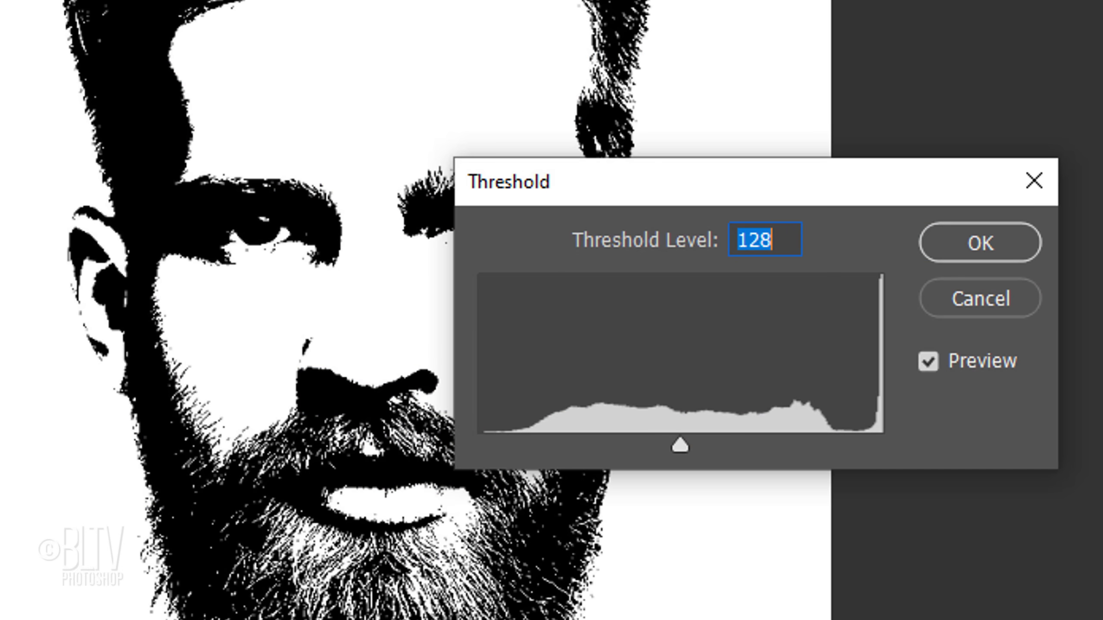
{"action": "left_click_drag", "start_coordinate": [680, 446], "coordinate": [632, 445]}
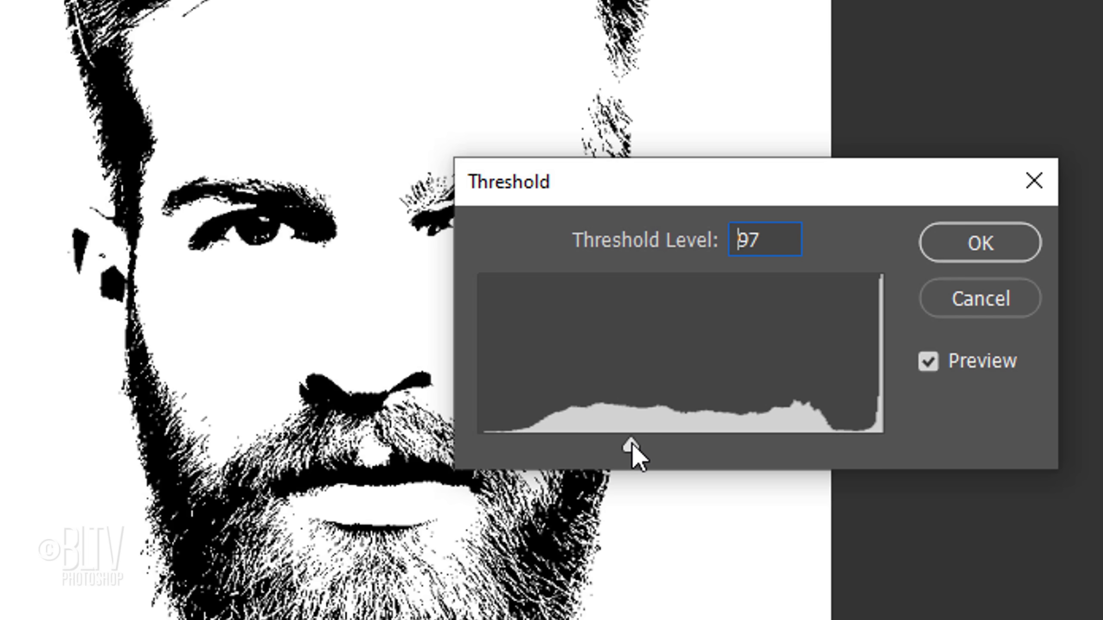
{"action": "left_click_drag", "start_coordinate": [632, 445], "coordinate": [703, 445]}
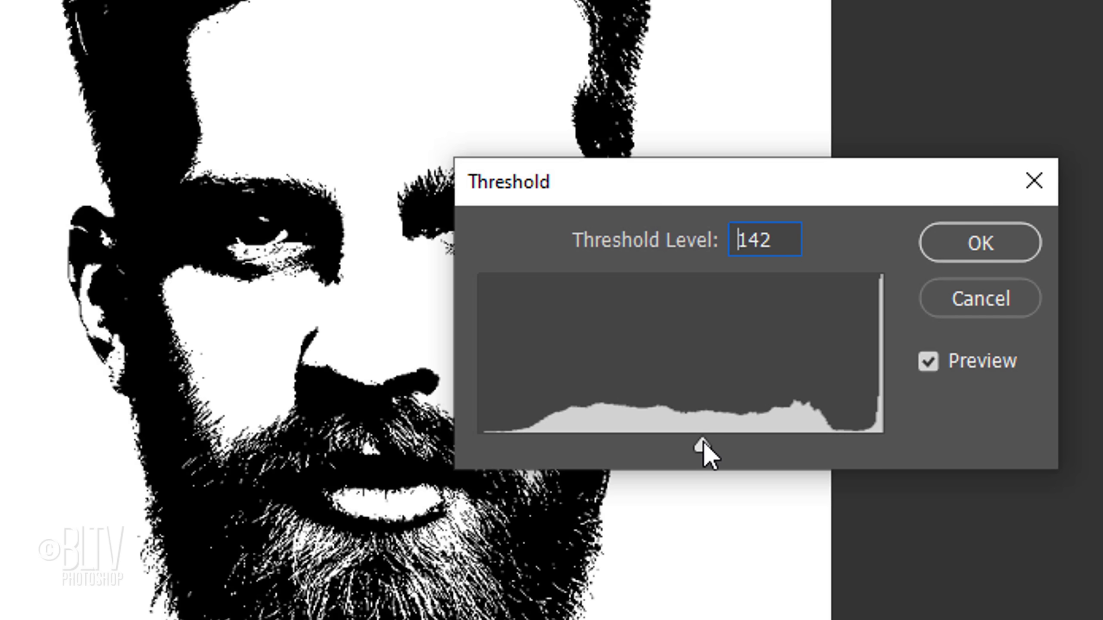
{"action": "left_click_drag", "start_coordinate": [703, 445], "coordinate": [661, 445]}
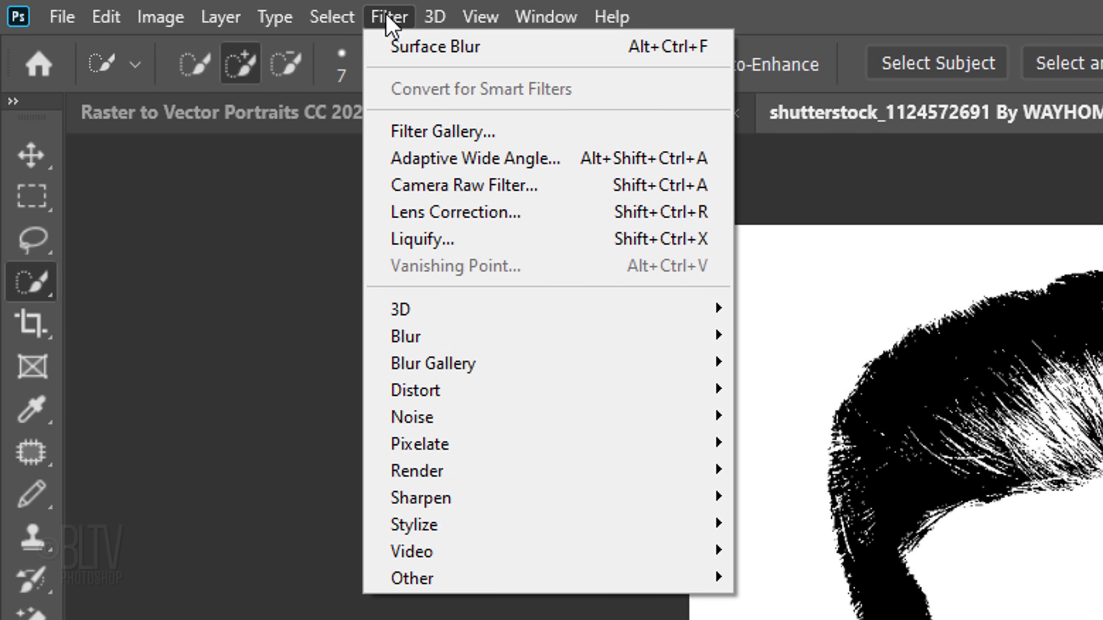
{"action": "mouse_move", "coordinate": [181, 362]}
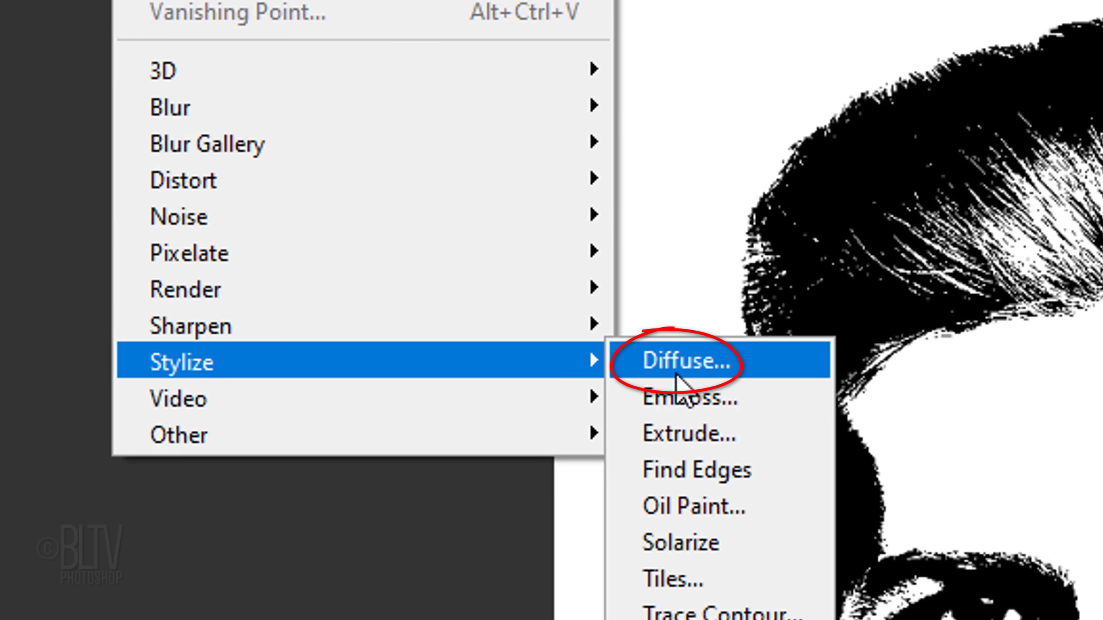
Add Diffuse and Smart Sharpen (amount 100, radius 3 px) as smart filters.
{"action": "left_click", "coordinate": [686, 360]}
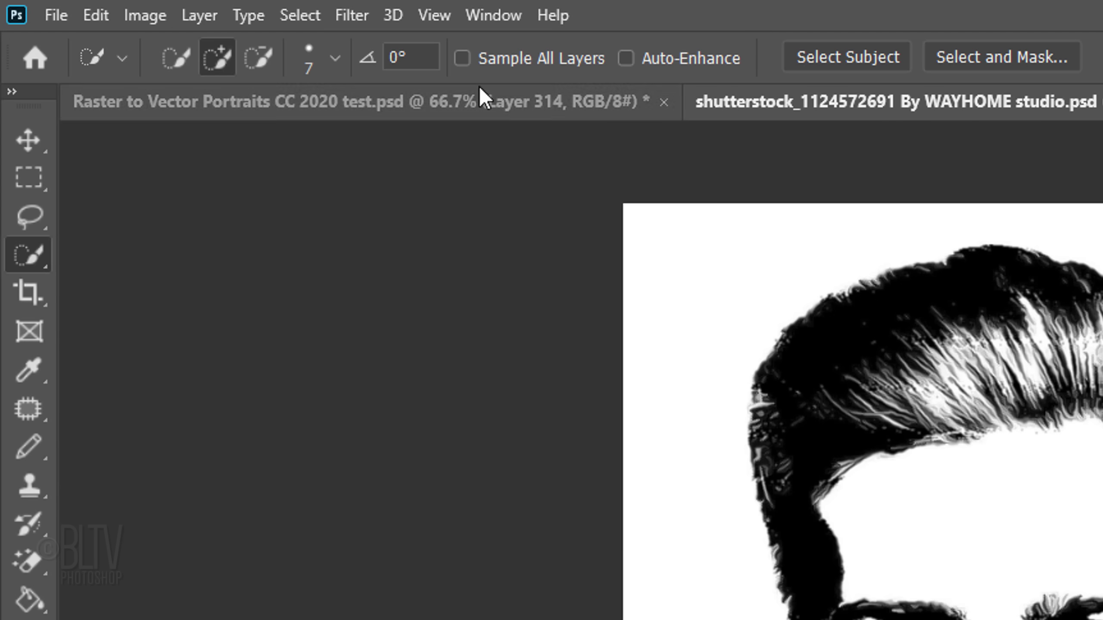
{"action": "left_click", "coordinate": [352, 15]}
{"action": "mouse_move", "coordinate": [380, 450]}
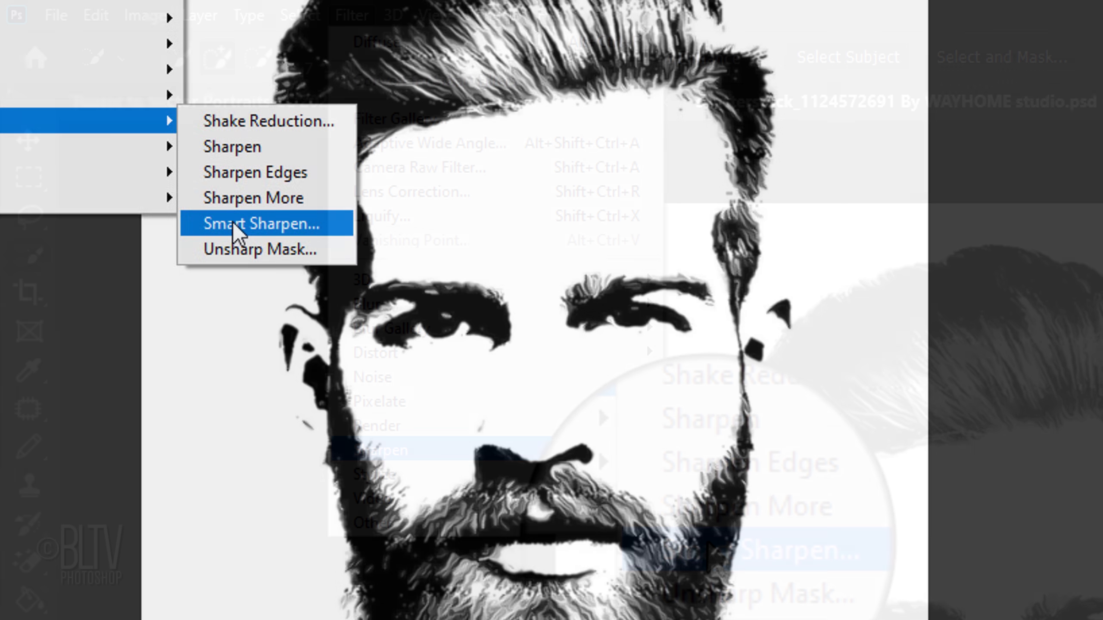
{"action": "left_click", "coordinate": [715, 557]}
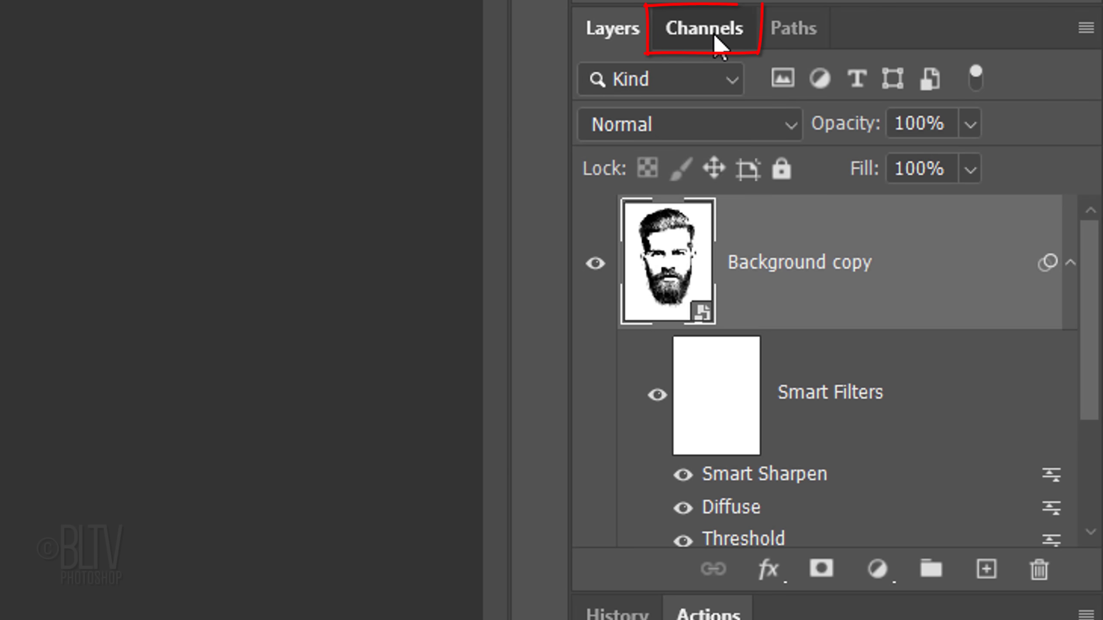
Load the RGB channel as a selection and add an empty Layer 1.
{"action": "left_click", "coordinate": [720, 41]}
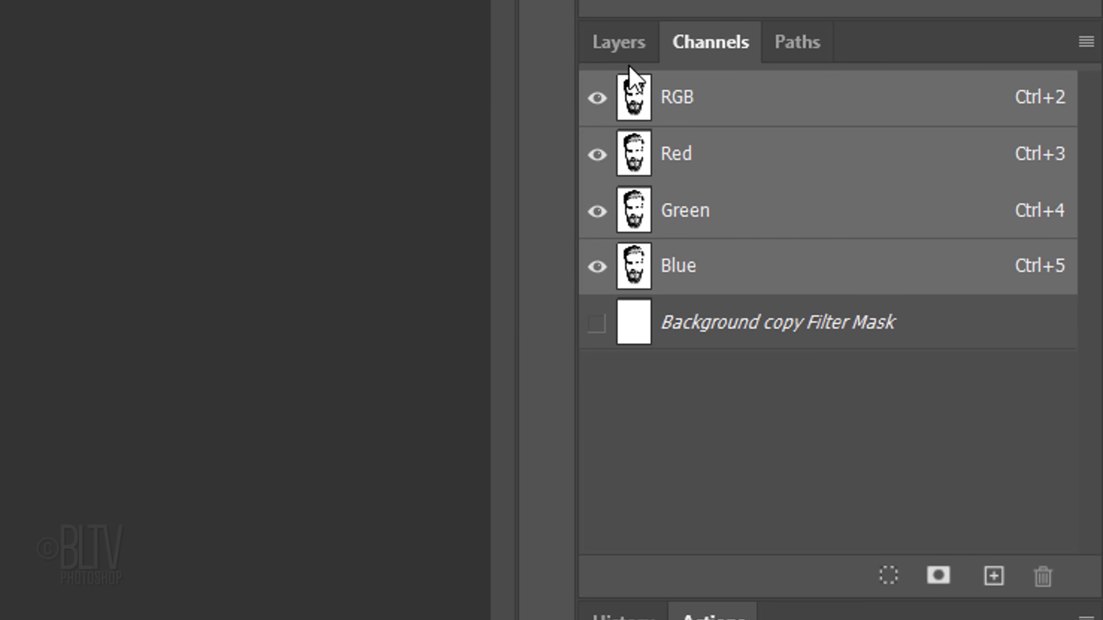
{"action": "left_click", "coordinate": [620, 41]}
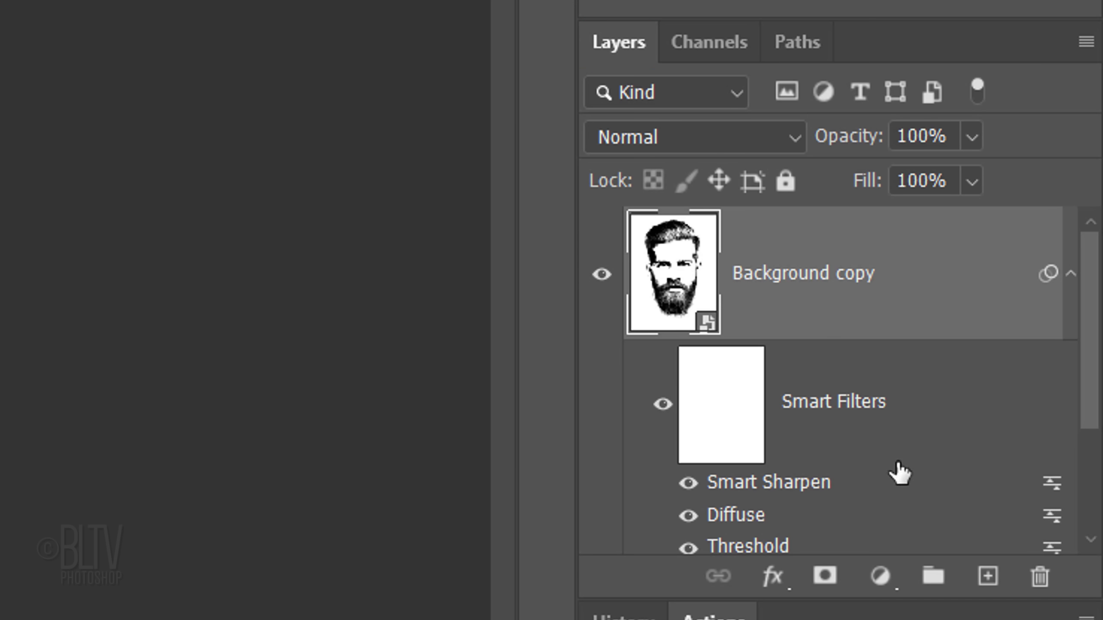
{"action": "left_click", "coordinate": [990, 577]}
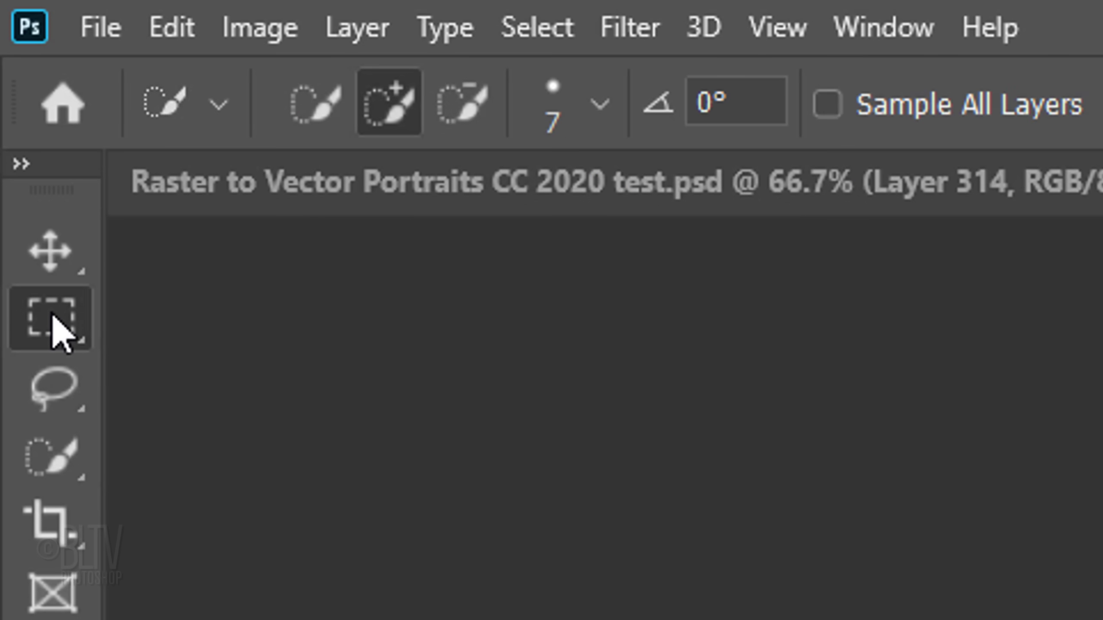
Convert the selection into a work path with 2.0 pixel tolerance.
{"action": "right_click", "coordinate": [50, 320]}
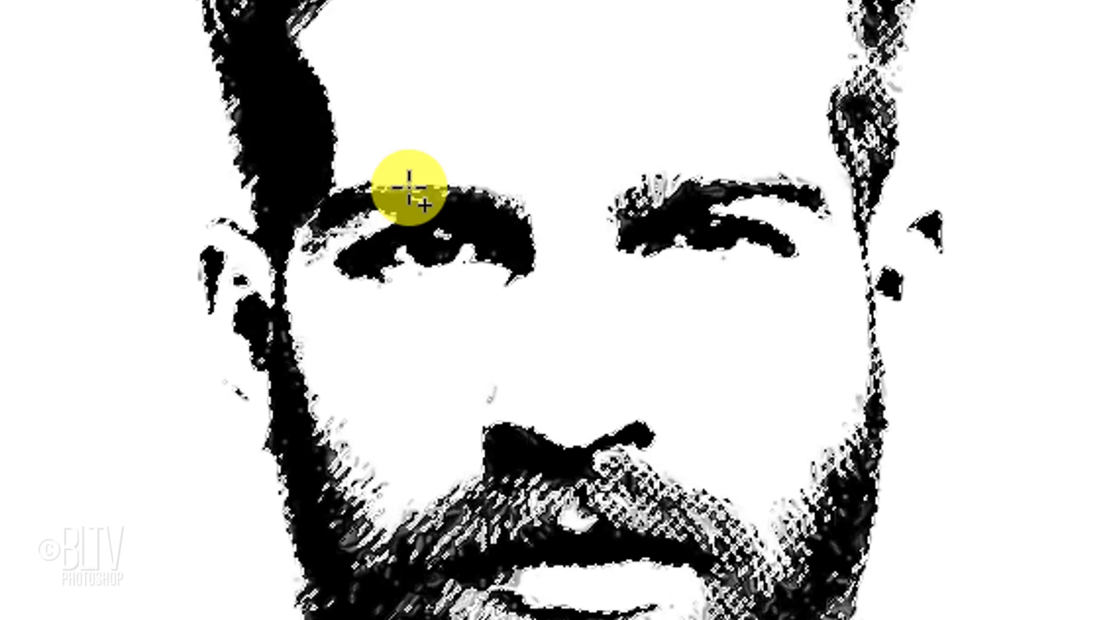
{"action": "right_click", "coordinate": [448, 203]}
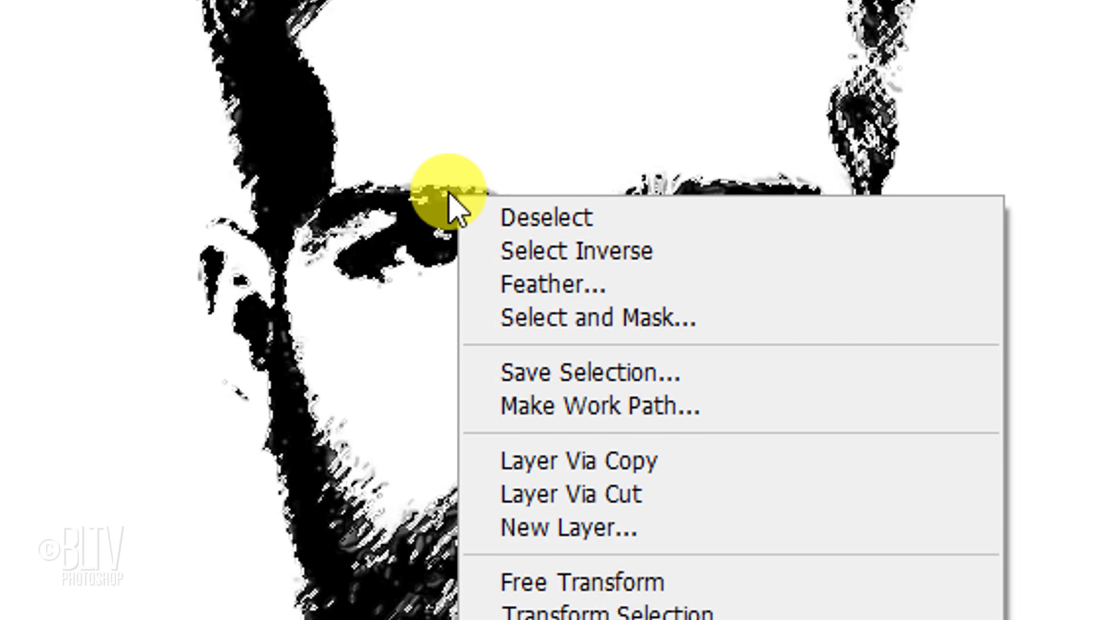
{"action": "left_click", "coordinate": [575, 405]}
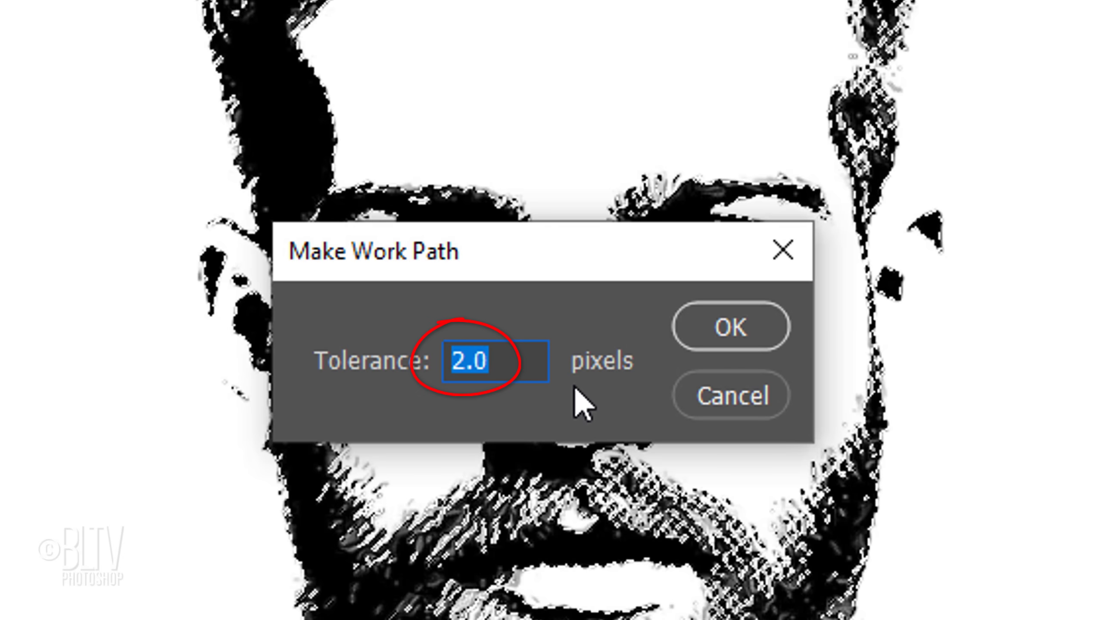
{"action": "left_click", "coordinate": [731, 328]}
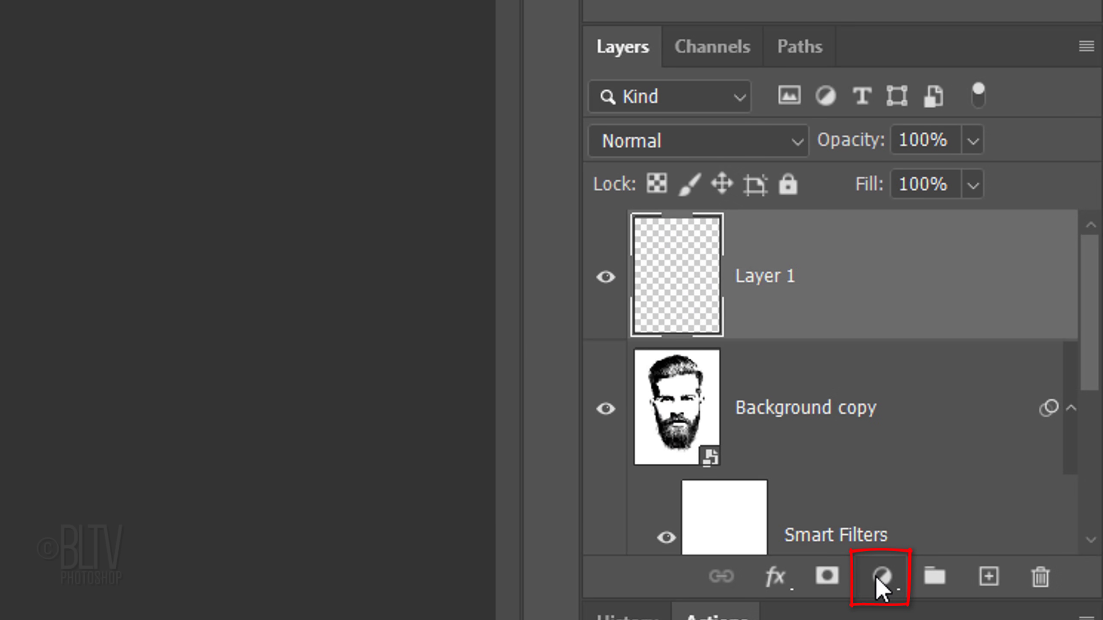
Add a black (#000000) Solid Color fill layer shaped by the traced path.
{"action": "left_click", "coordinate": [881, 580]}
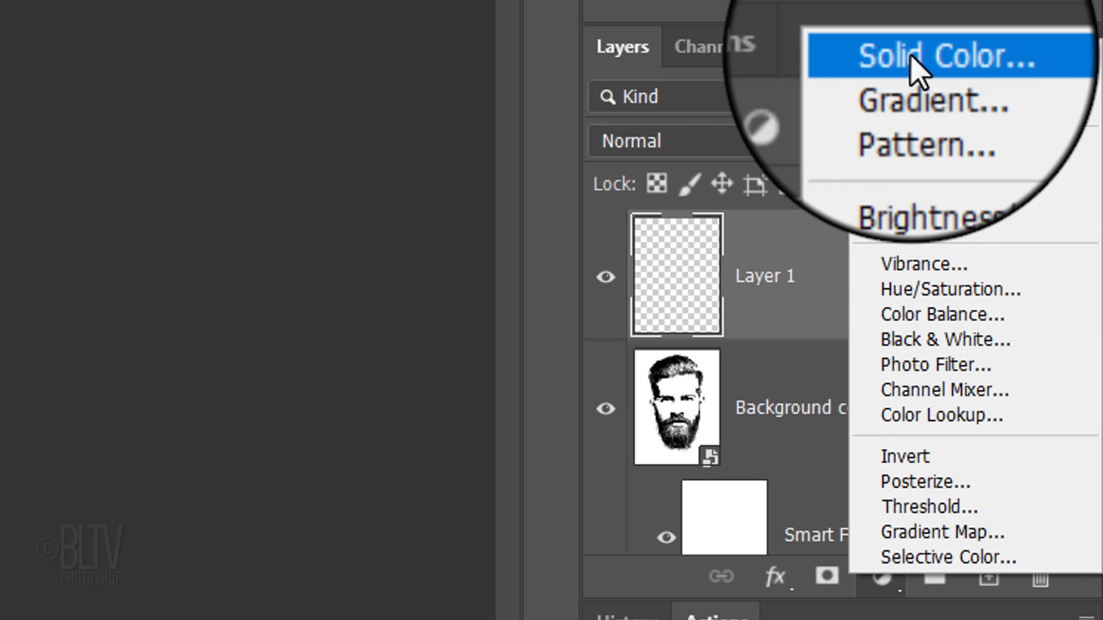
{"action": "left_click", "coordinate": [919, 67]}
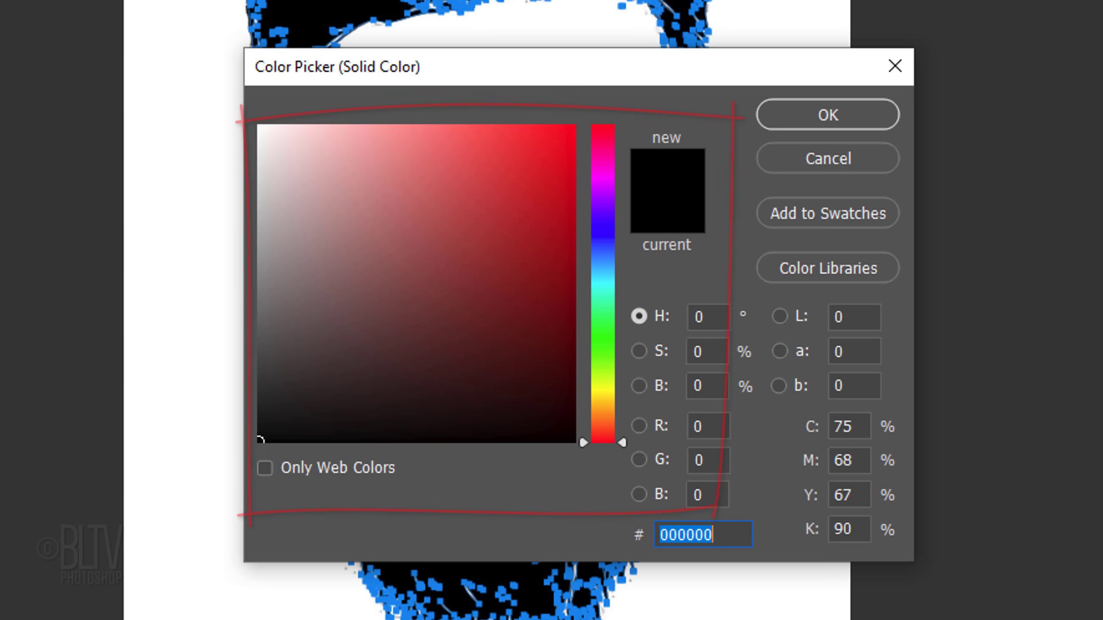
{"action": "left_click", "coordinate": [828, 115]}
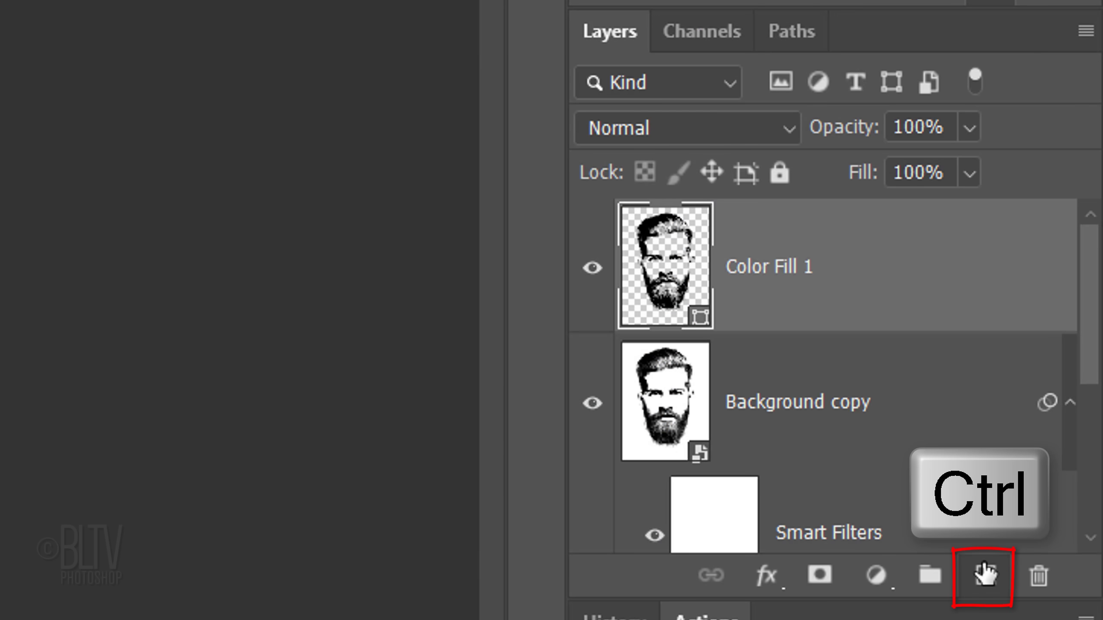
Add Layer 1 beneath Color Fill 1 and fill it with white.
{"action": "left_click", "coordinate": [985, 575], "text": "ctrl"}
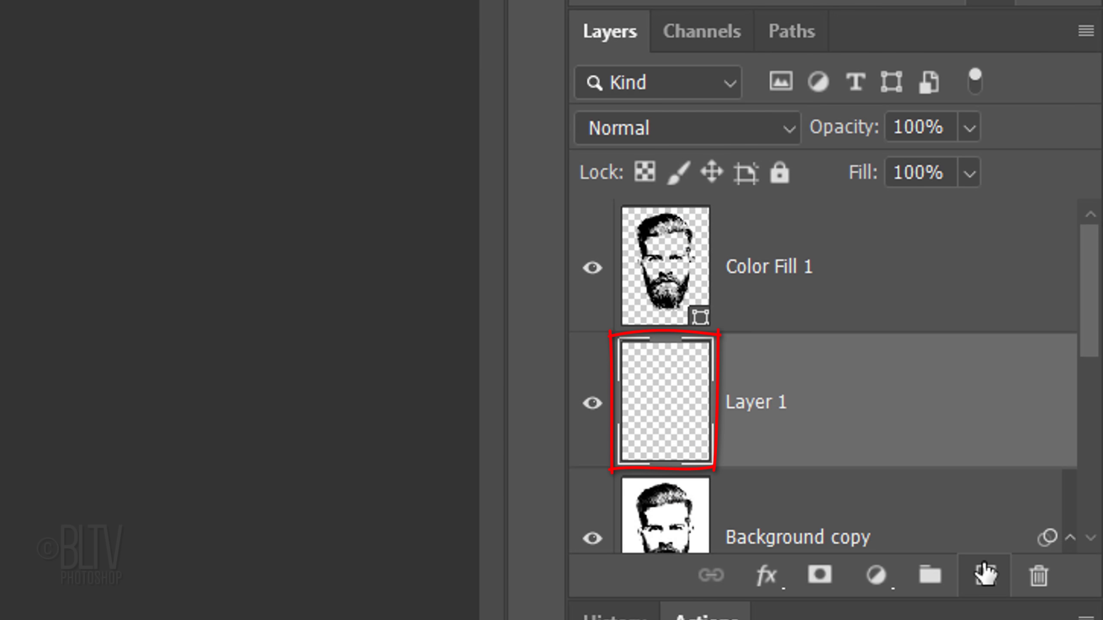
{"action": "key", "text": "ctrl+Delete"}
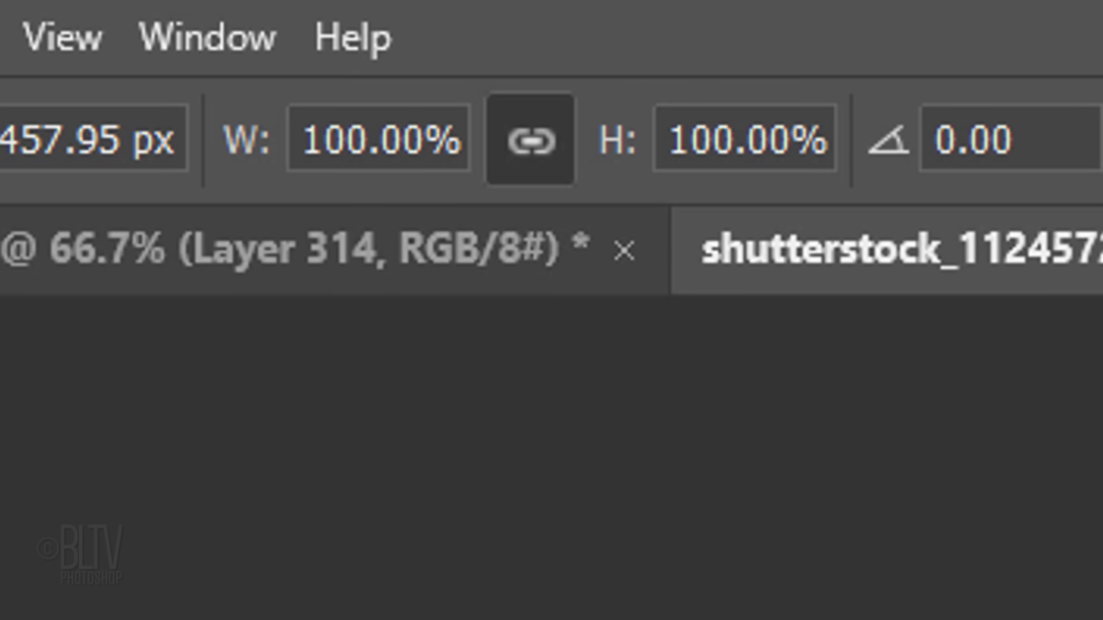
{"action": "left_click", "coordinate": [739, 138]}
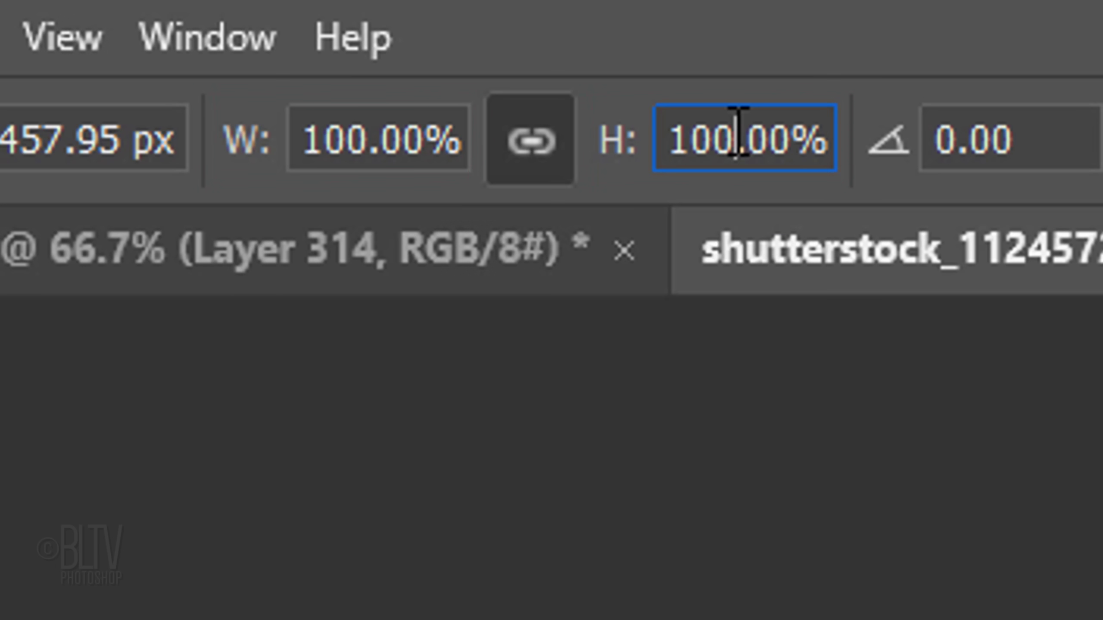
{"action": "key", "text": "BackSpace"}
{"action": "key", "text": "BackSpace"}
{"action": "type", "text": "000"}
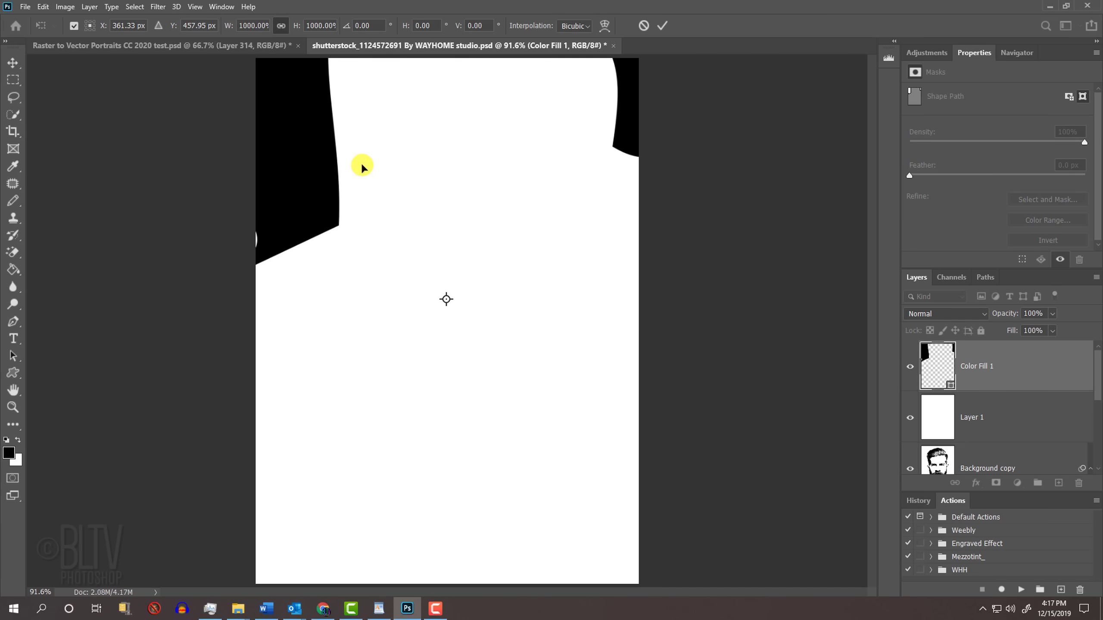
{"action": "left_click_drag", "start_coordinate": [362, 167], "coordinate": [784, 393]}
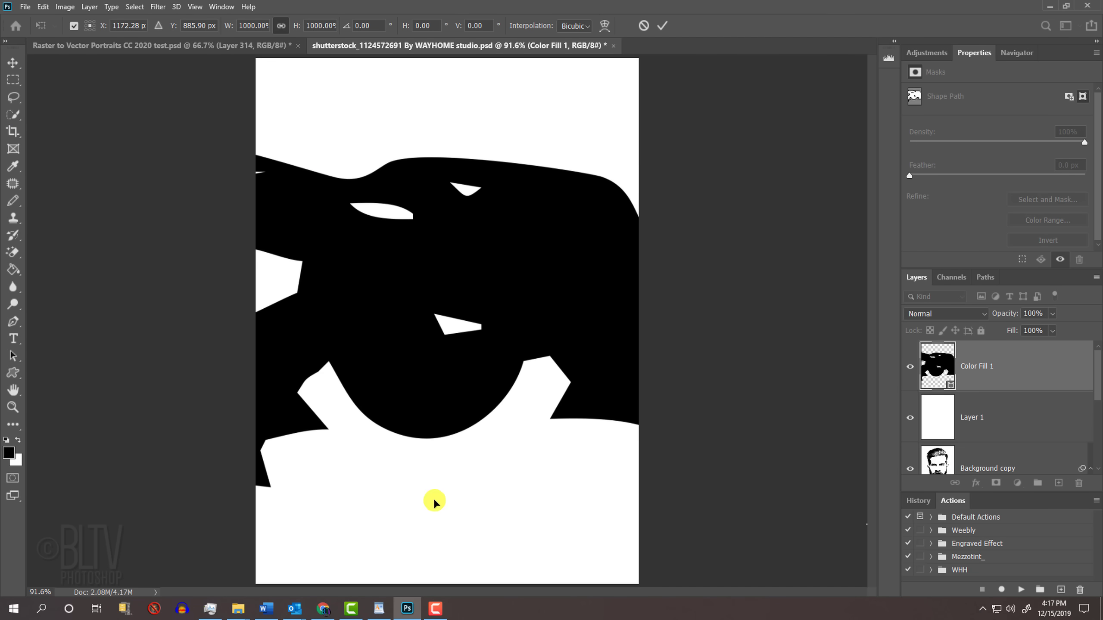
{"action": "left_click_drag", "start_coordinate": [431, 499], "coordinate": [408, 16]}
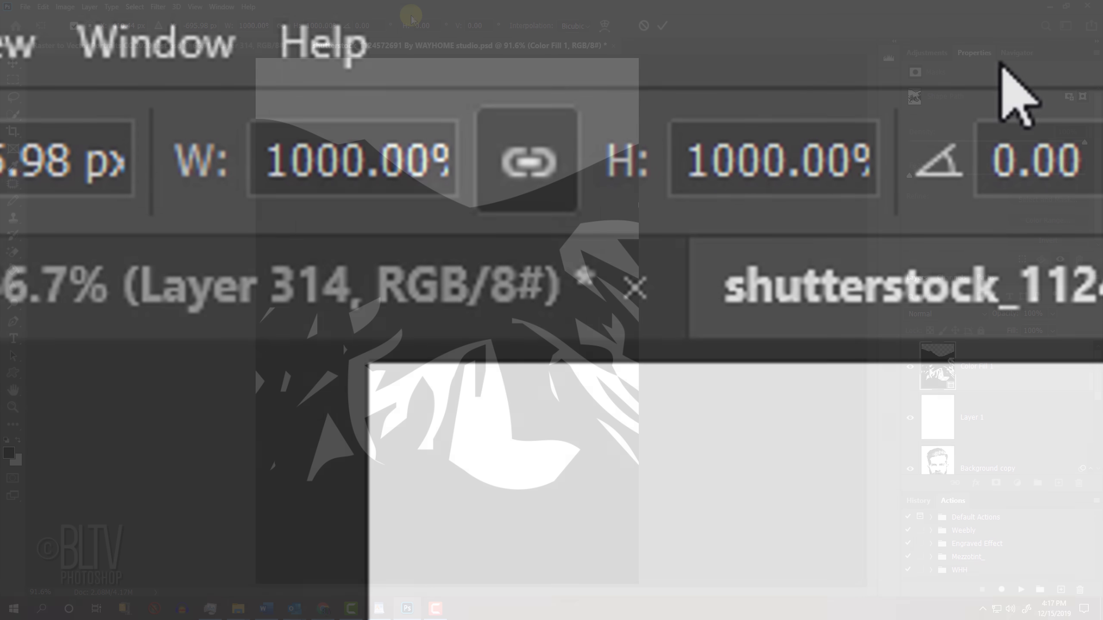
{"action": "double_click", "coordinate": [320, 25]}
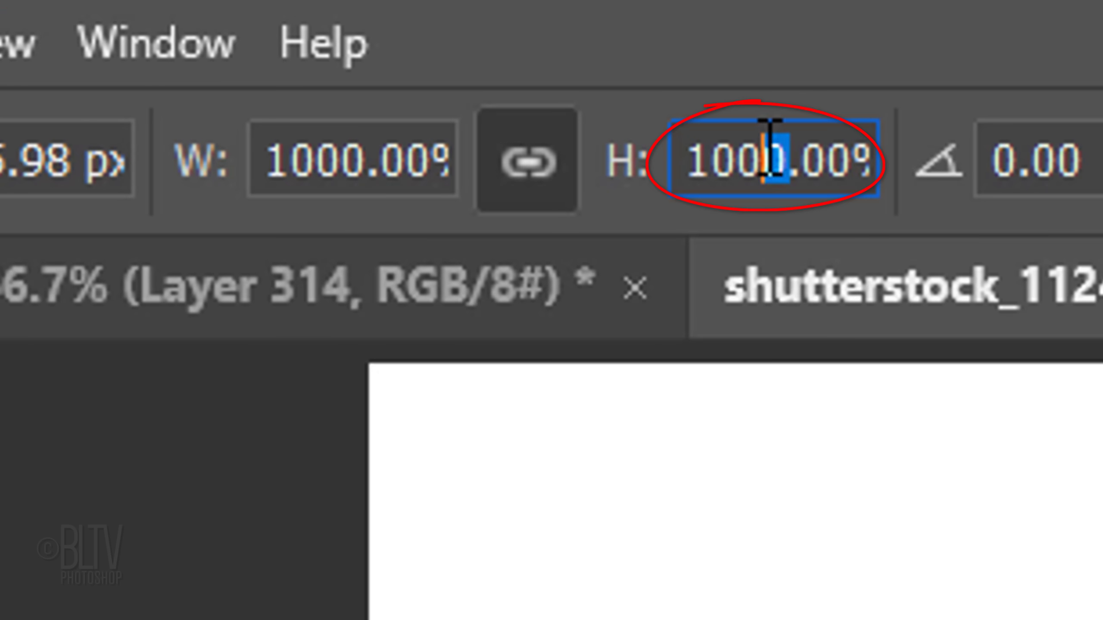
{"action": "type", "text": "100"}
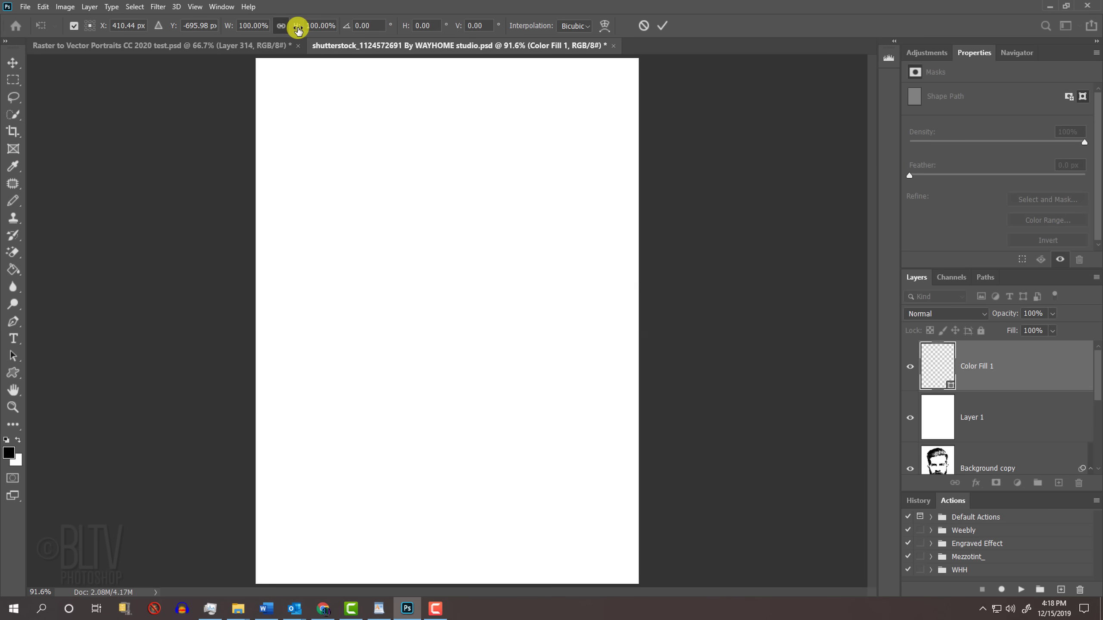
{"action": "key", "text": "ctrl+0"}
{"action": "key", "text": "ctrl+0"}
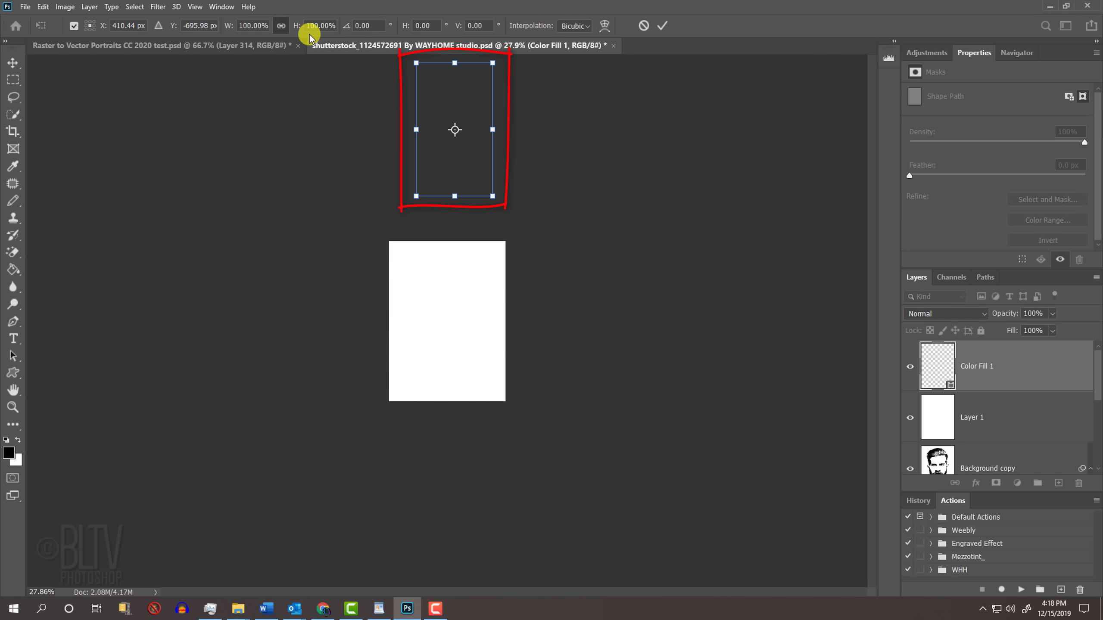
{"action": "left_click_drag", "start_coordinate": [448, 113], "coordinate": [442, 280]}
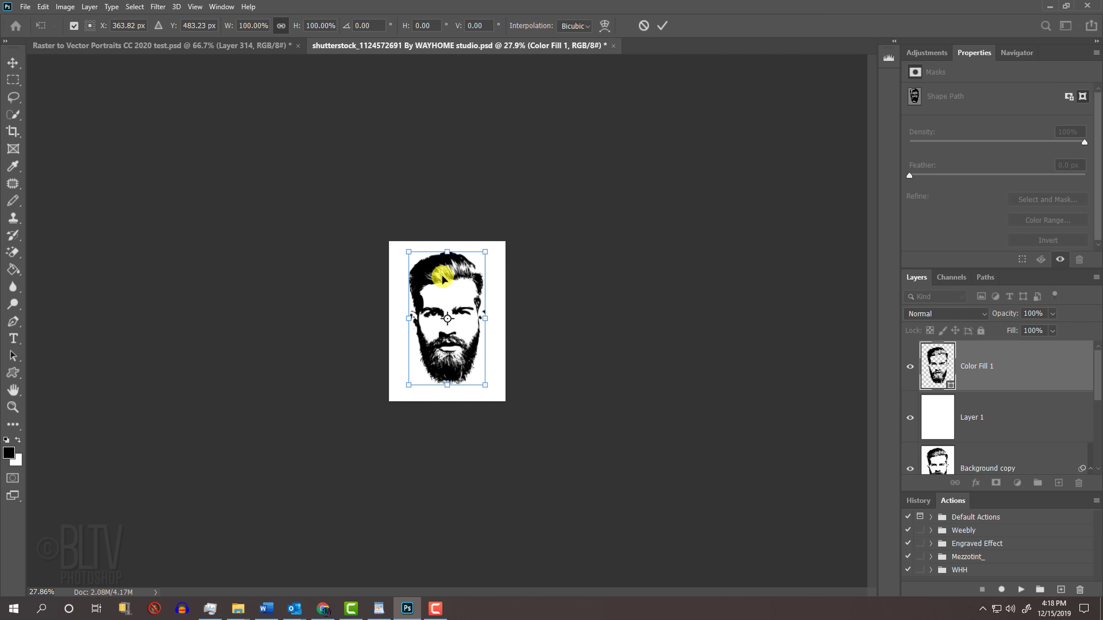
{"action": "key", "text": "Return"}
{"action": "key", "text": "ctrl+0"}
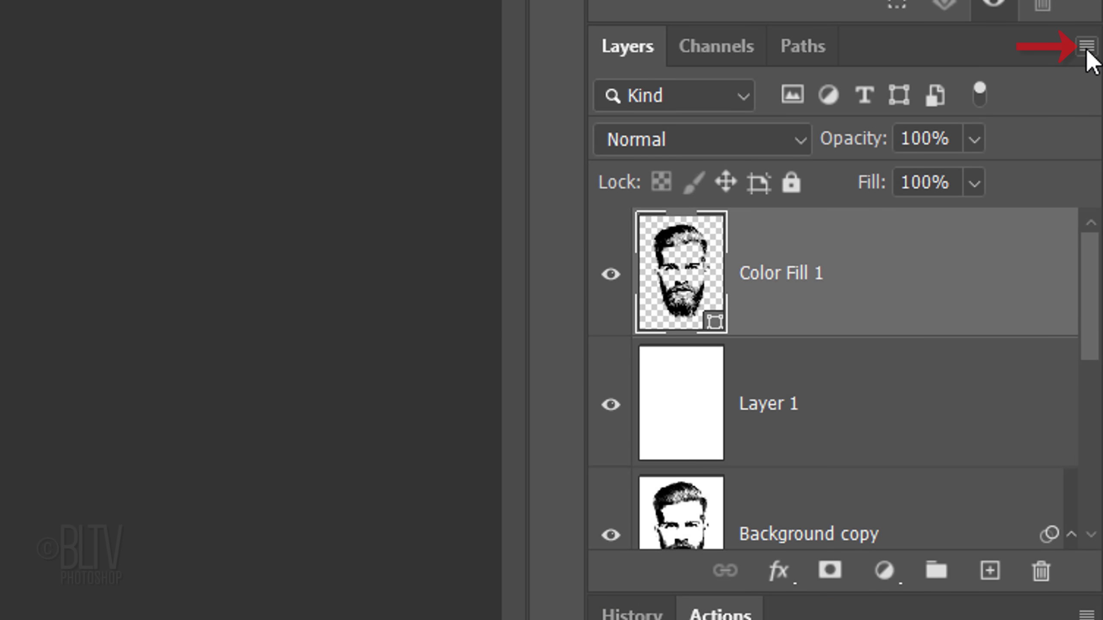
Use Duplicate Layer to copy Color Fill 1 into a new document named 'Vector Portrait'.
{"action": "left_click", "coordinate": [1087, 50]}
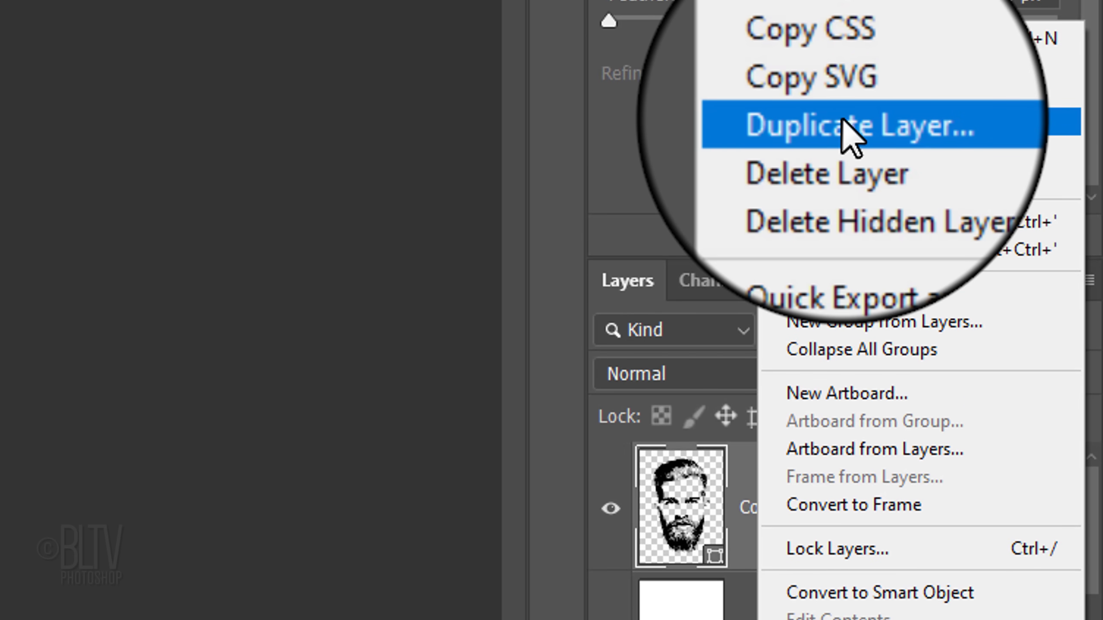
{"action": "left_click", "coordinate": [849, 136]}
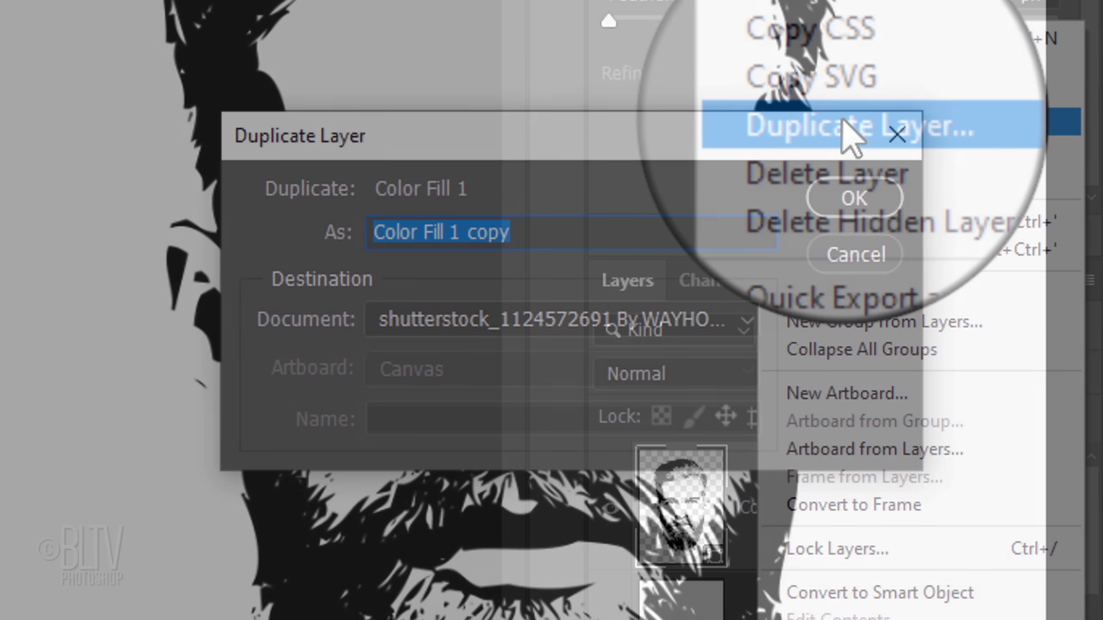
{"action": "left_click", "coordinate": [647, 320]}
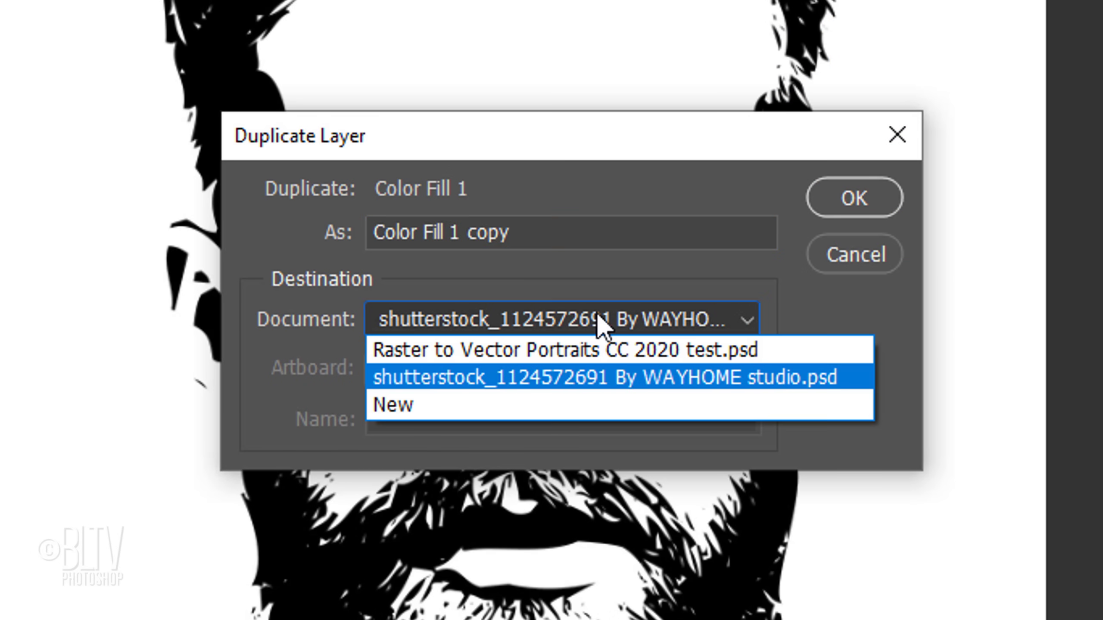
{"action": "left_click", "coordinate": [576, 412]}
{"action": "type", "text": "Vector Por"}
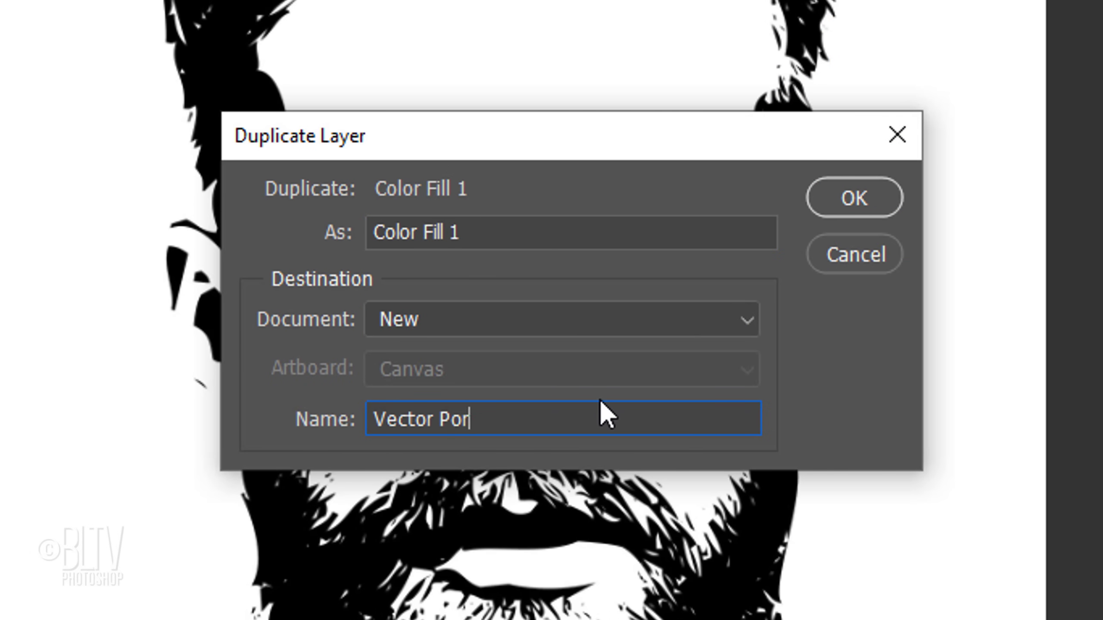
{"action": "type", "text": "trait"}
{"action": "left_click", "coordinate": [854, 198]}
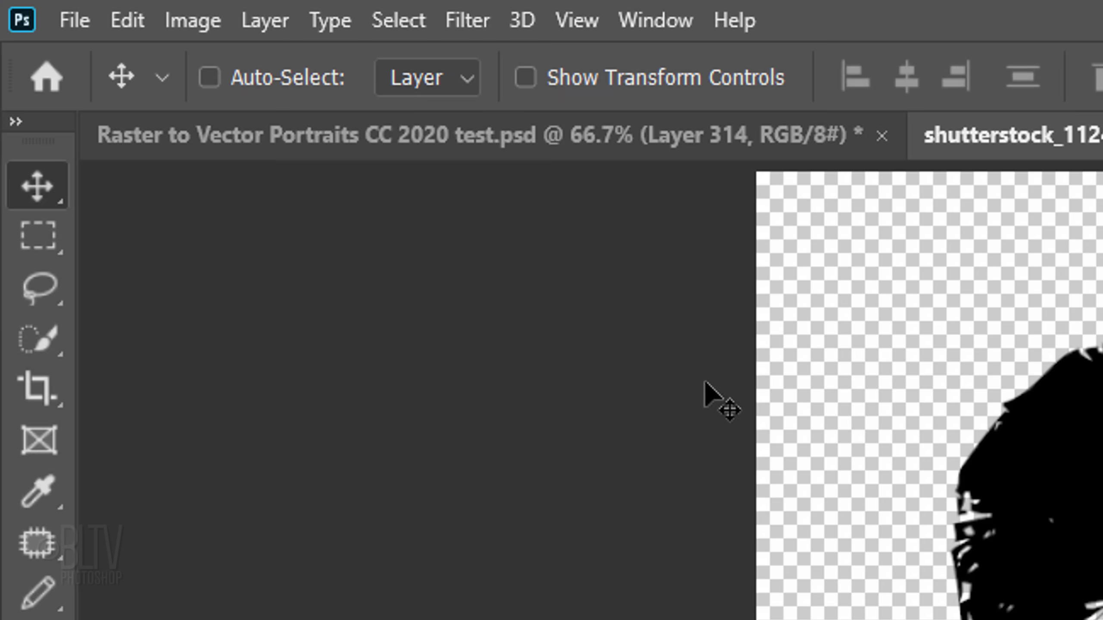
Save As 'Vector Portrait' to the Desktop in Photoshop PDF format.
{"action": "left_click", "coordinate": [26, 7]}
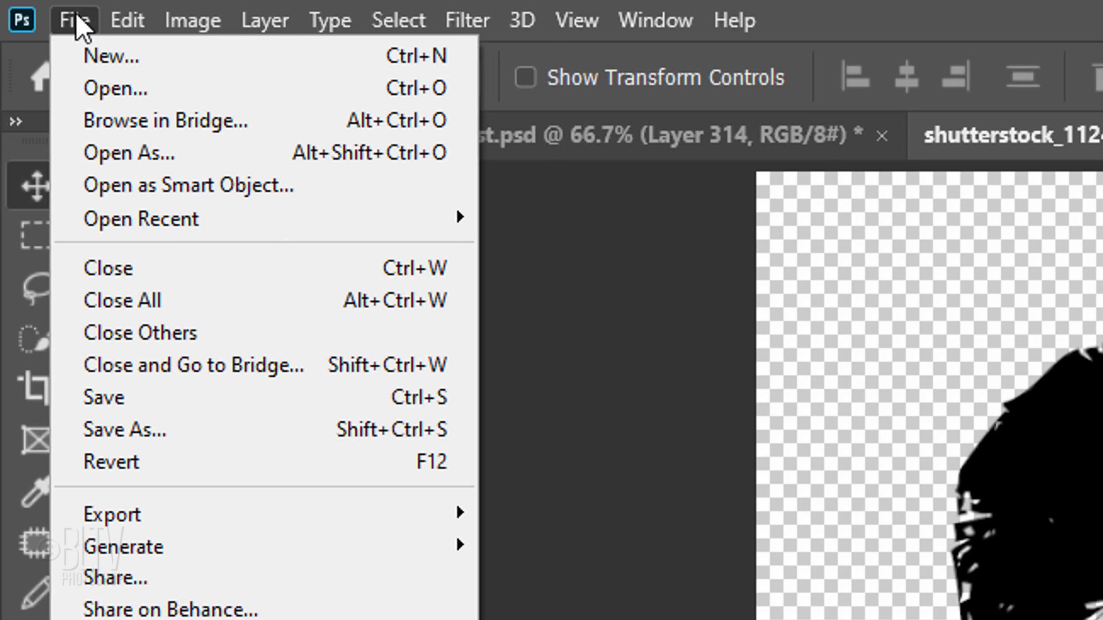
{"action": "left_click", "coordinate": [133, 440]}
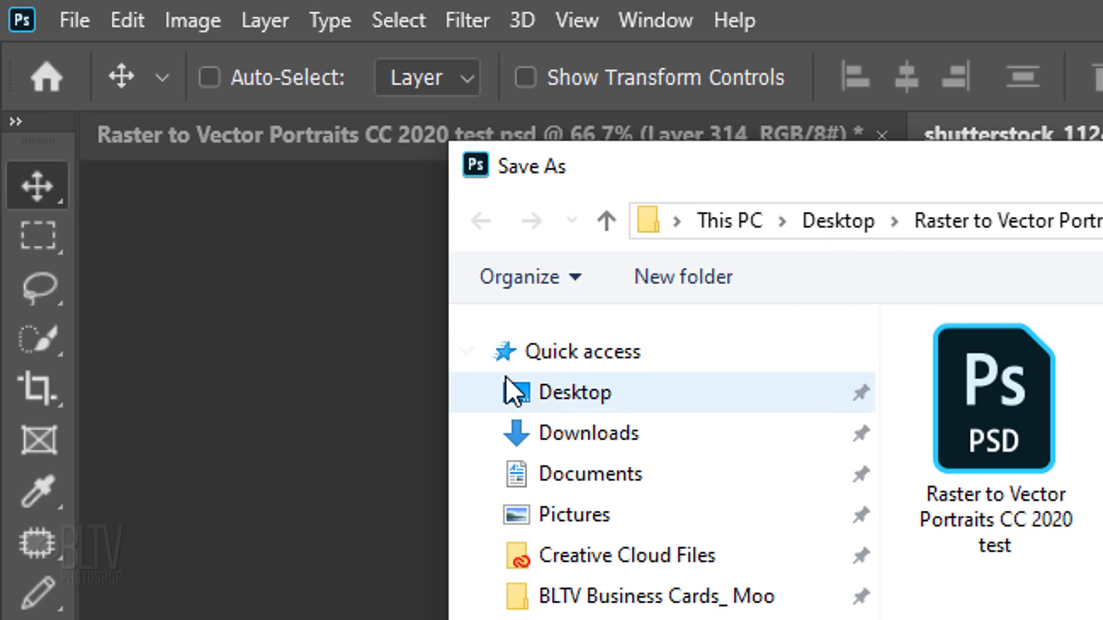
{"action": "left_click", "coordinate": [589, 409]}
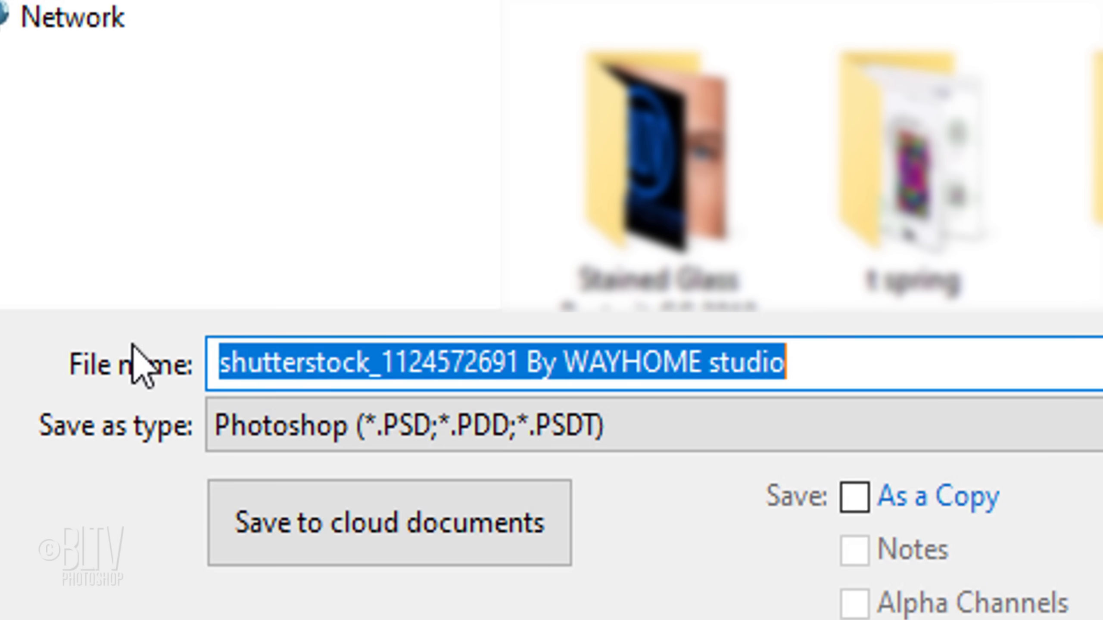
{"action": "type", "text": "Vector portrait"}
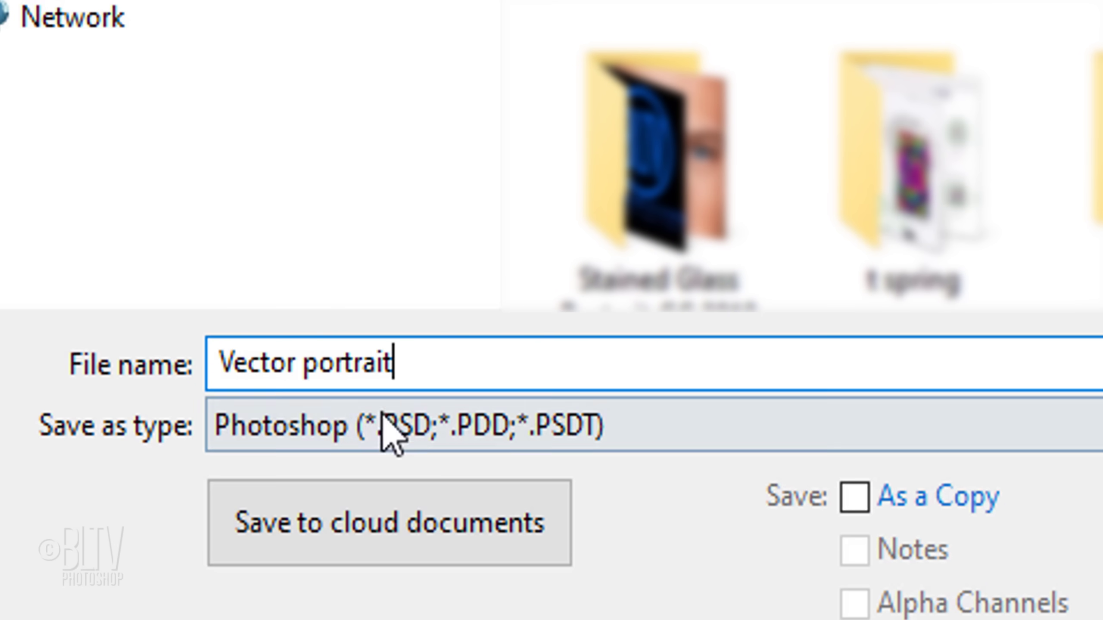
{"action": "left_click", "coordinate": [397, 427]}
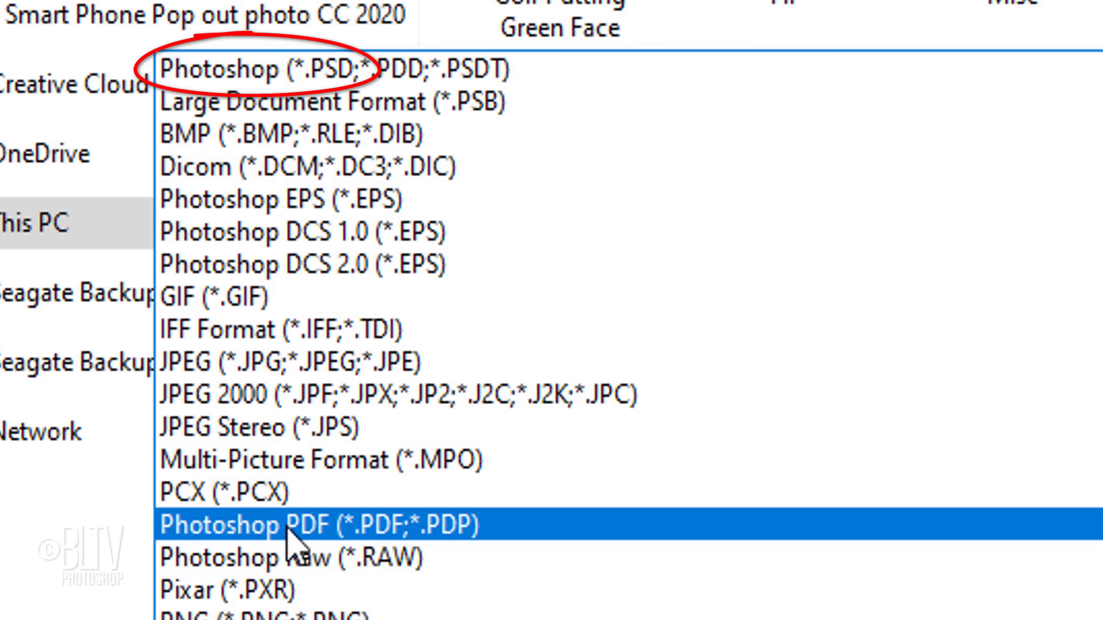
{"action": "left_click", "coordinate": [298, 525]}
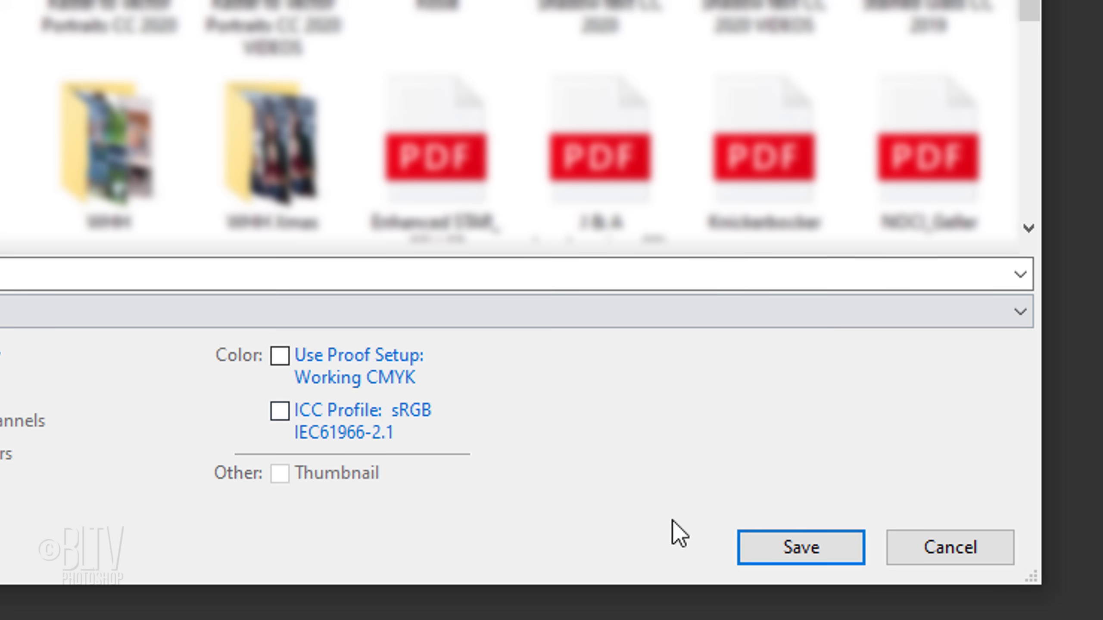
{"action": "left_click", "coordinate": [797, 551]}
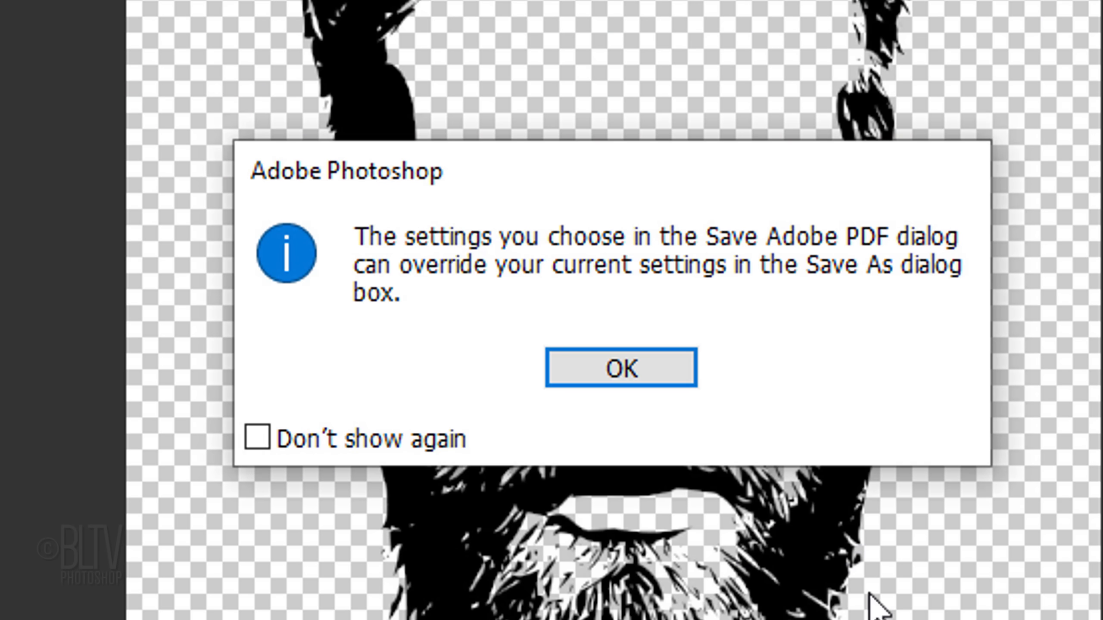
{"action": "left_click", "coordinate": [651, 383]}
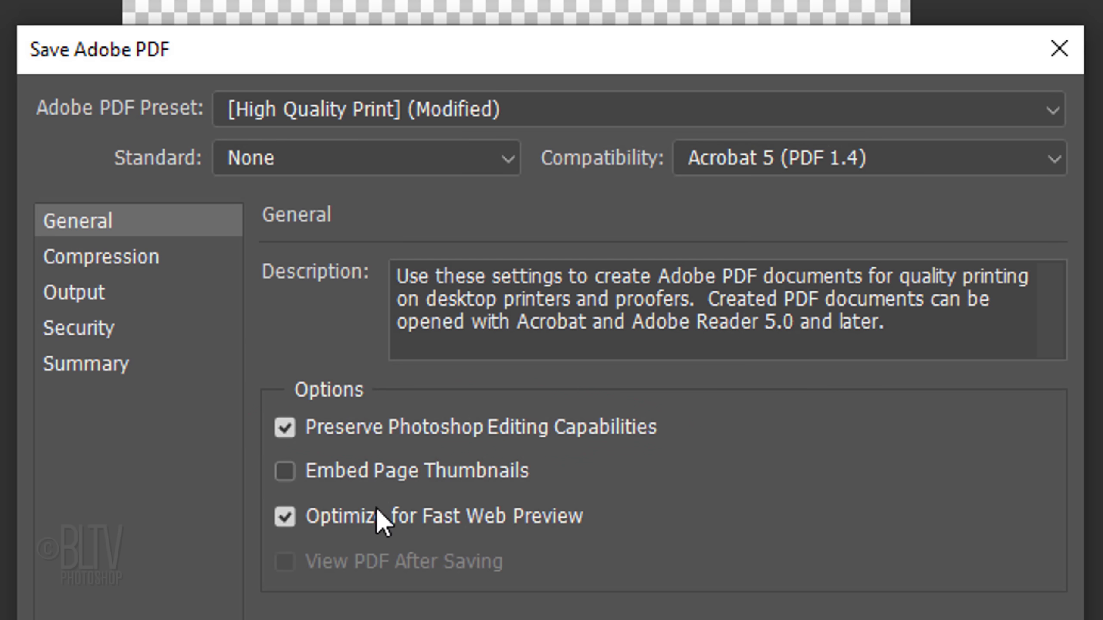
Set PDF compression to Do Not Downsample with compression None, then save the PDF.
{"action": "left_click", "coordinate": [112, 266]}
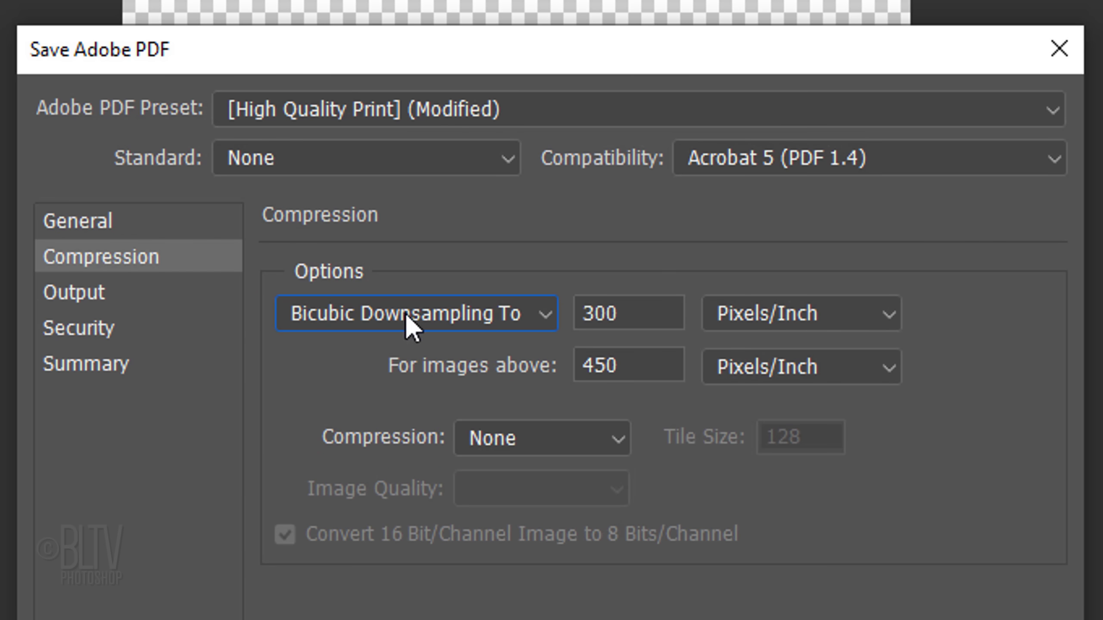
{"action": "left_click", "coordinate": [410, 326]}
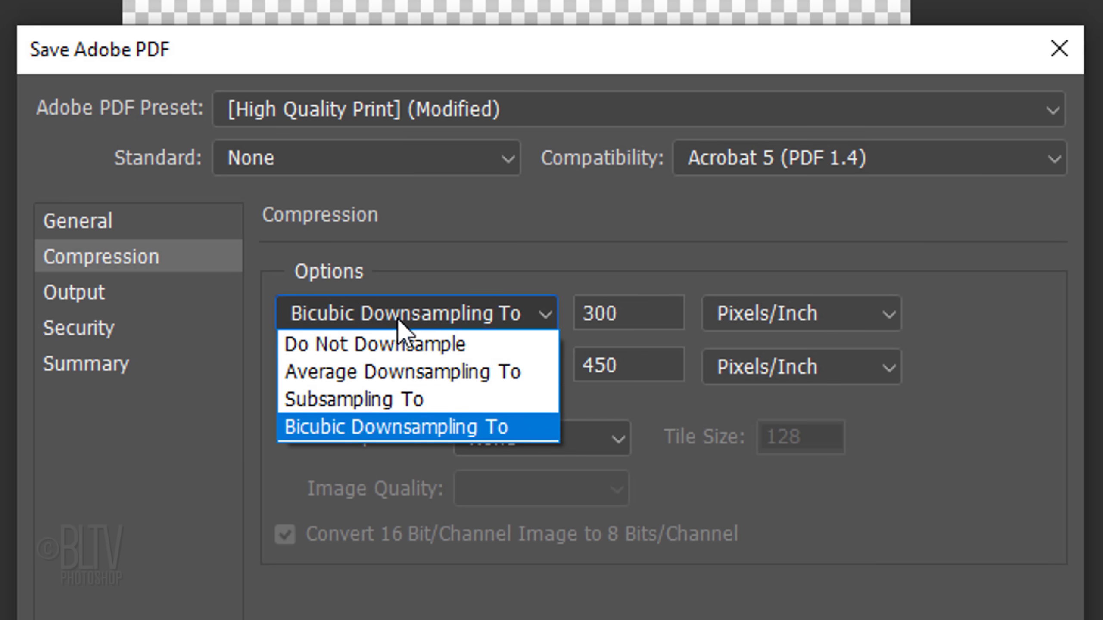
{"action": "left_click", "coordinate": [386, 344]}
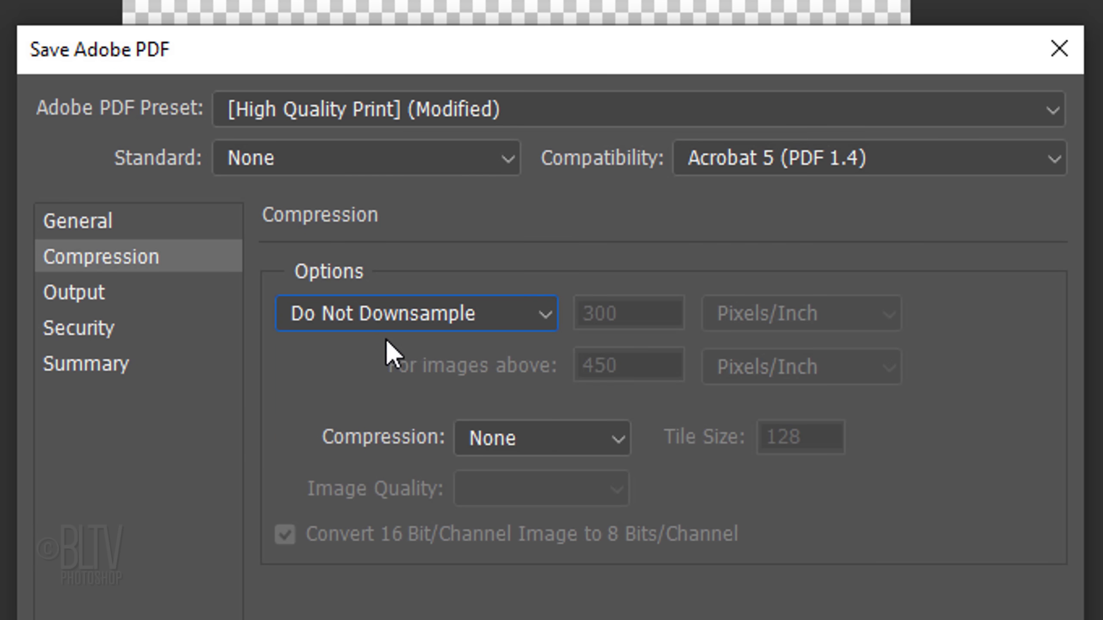
{"action": "left_click", "coordinate": [609, 439]}
{"action": "left_click", "coordinate": [614, 433]}
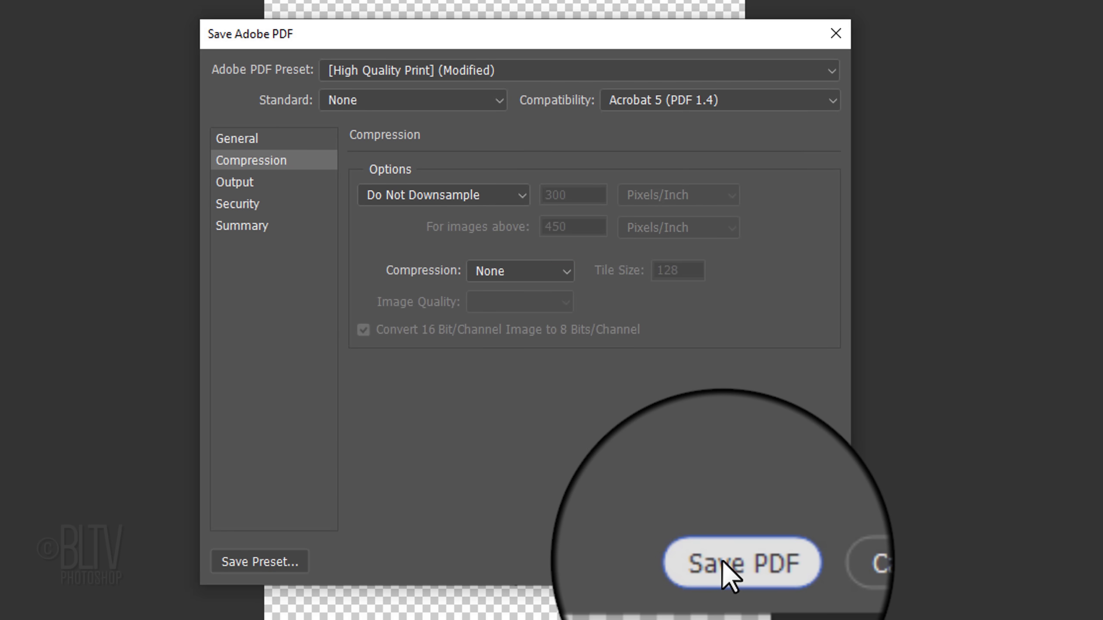
{"action": "left_click", "coordinate": [723, 560]}
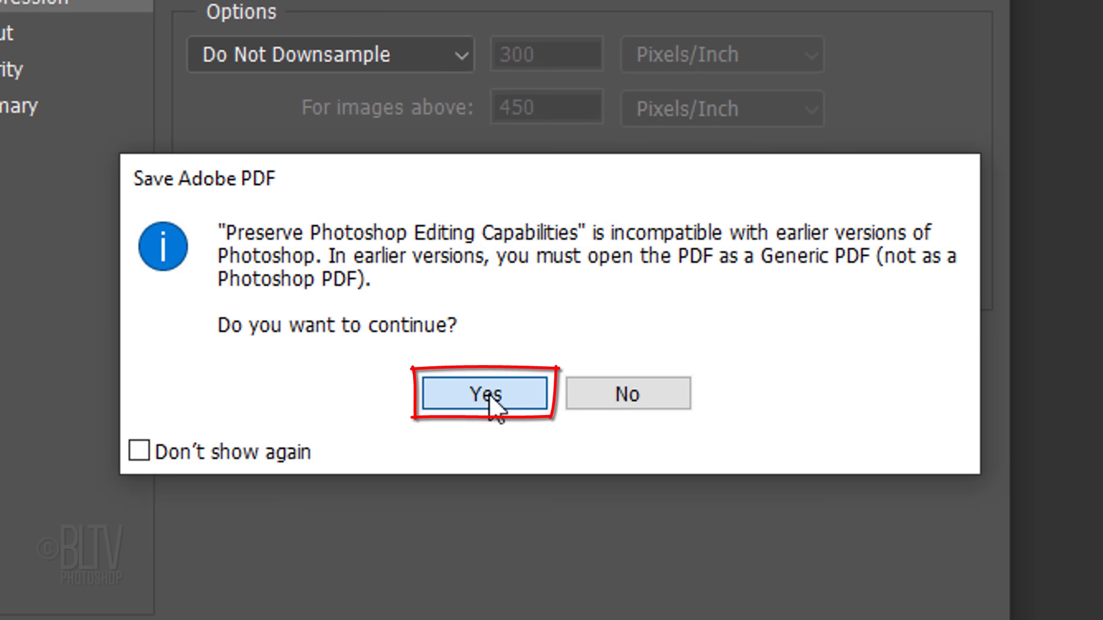
{"action": "left_click", "coordinate": [490, 394]}
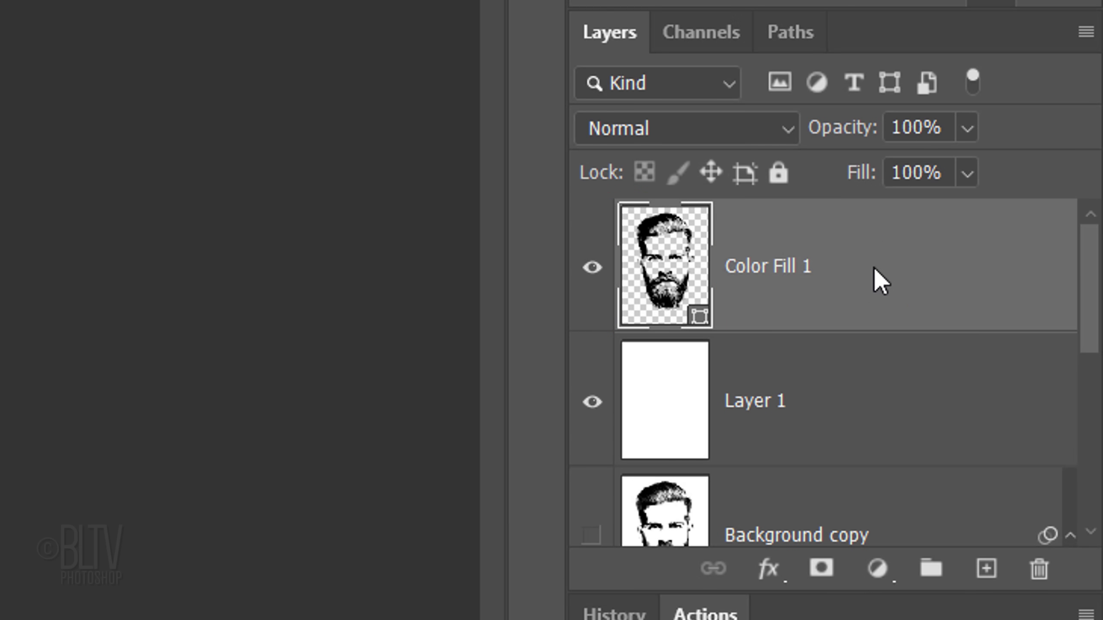
Use Export As on Color Fill 1 to save an SVG named 'Vector Portrait' to the Desktop.
{"action": "right_click", "coordinate": [874, 266]}
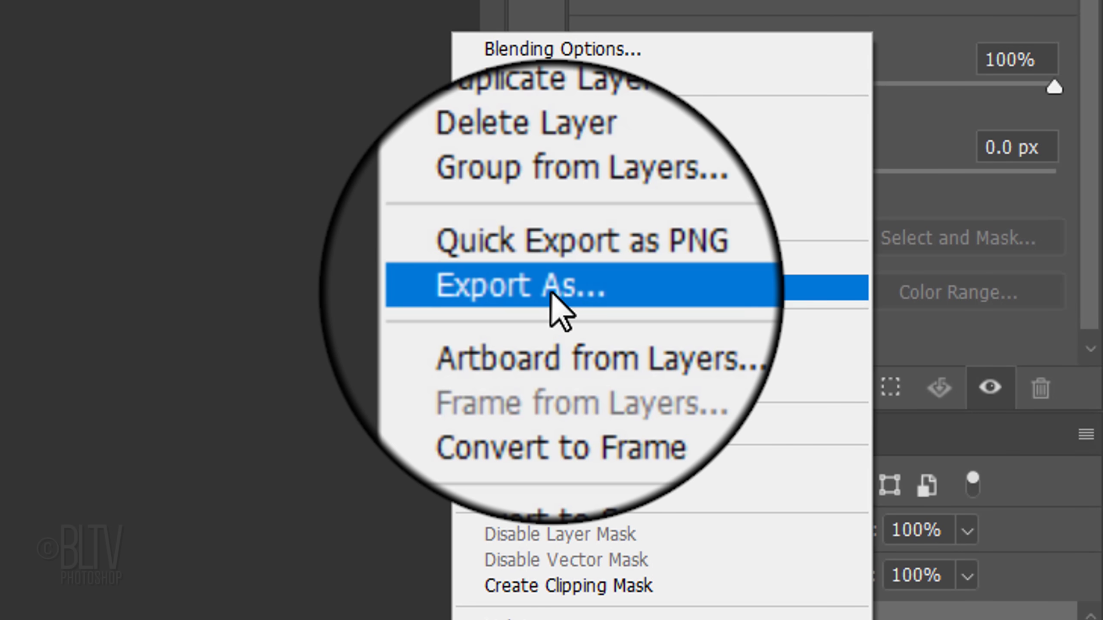
{"action": "left_click", "coordinate": [552, 293]}
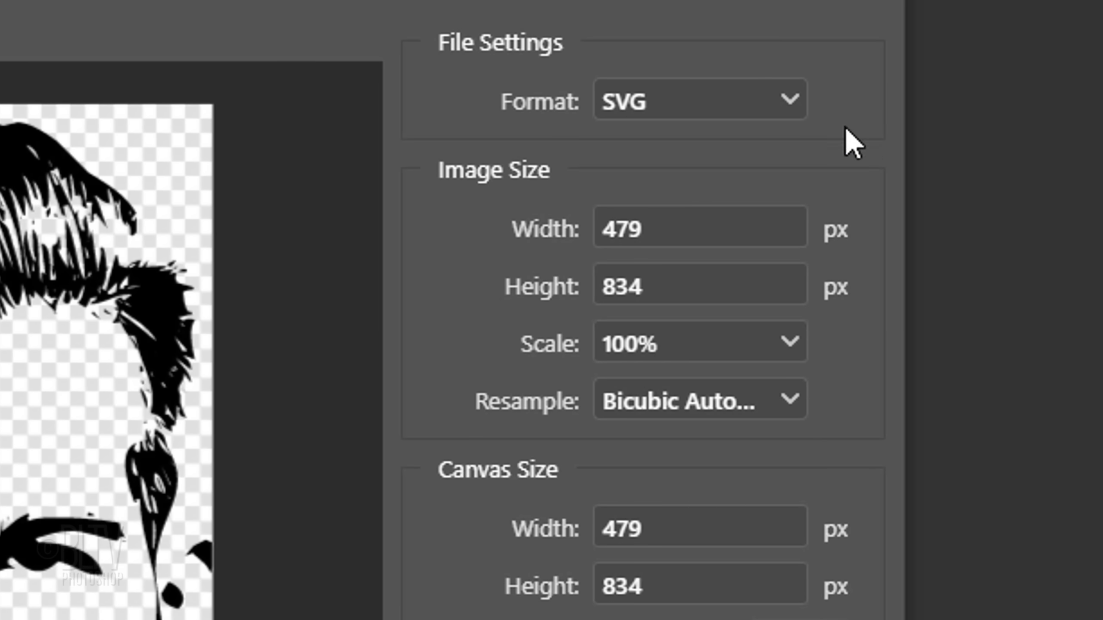
{"action": "left_click", "coordinate": [789, 101]}
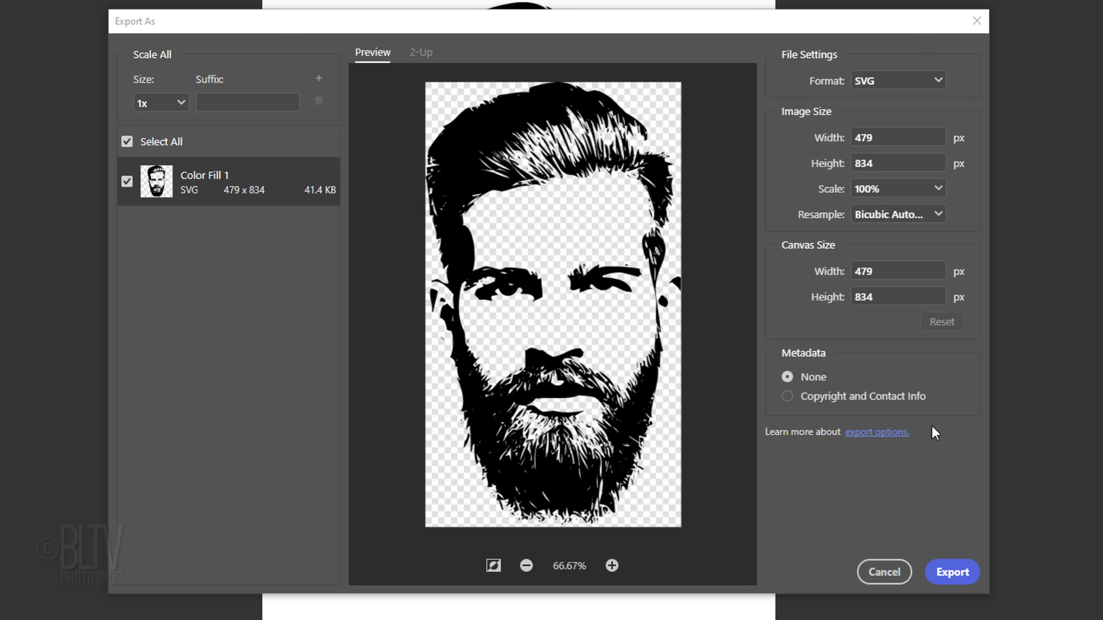
{"action": "left_click", "coordinate": [951, 575]}
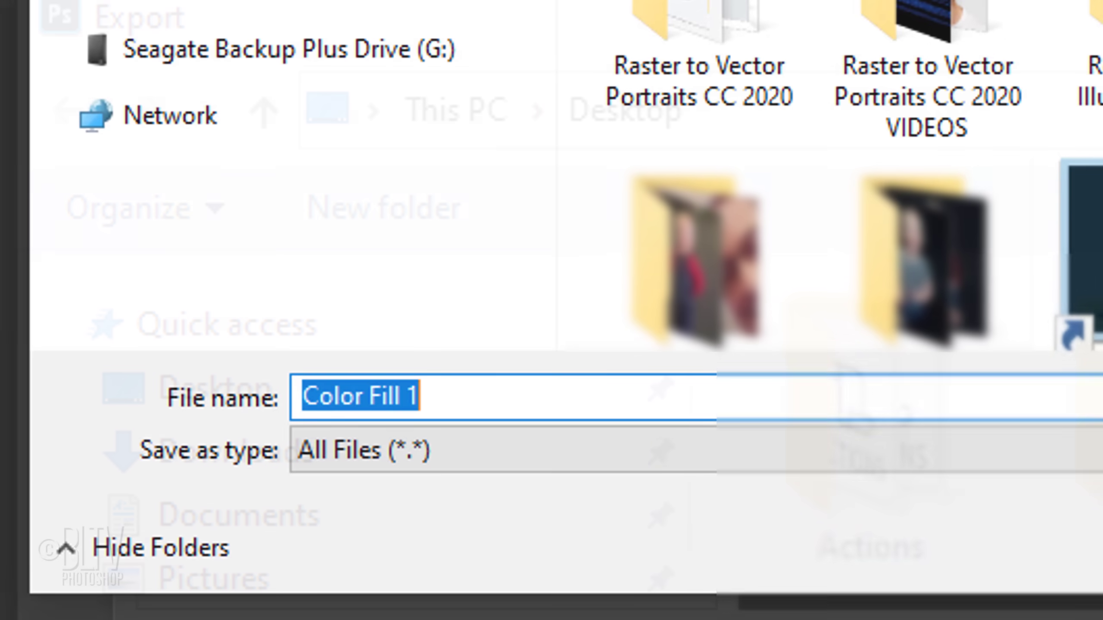
{"action": "type", "text": "Vector Portrai"}
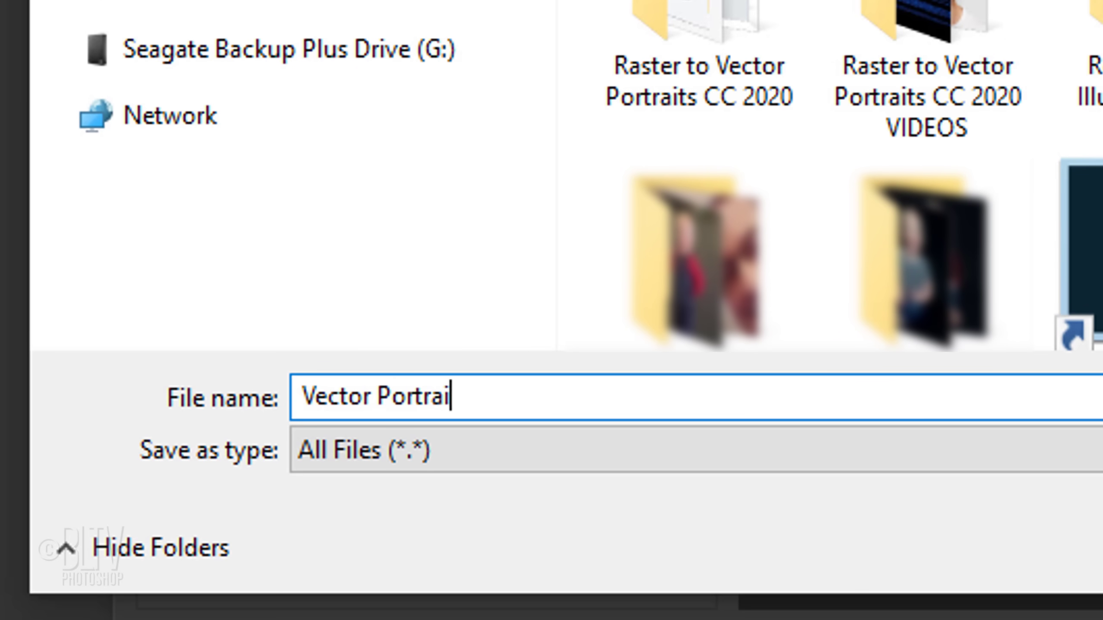
{"action": "type", "text": "t"}
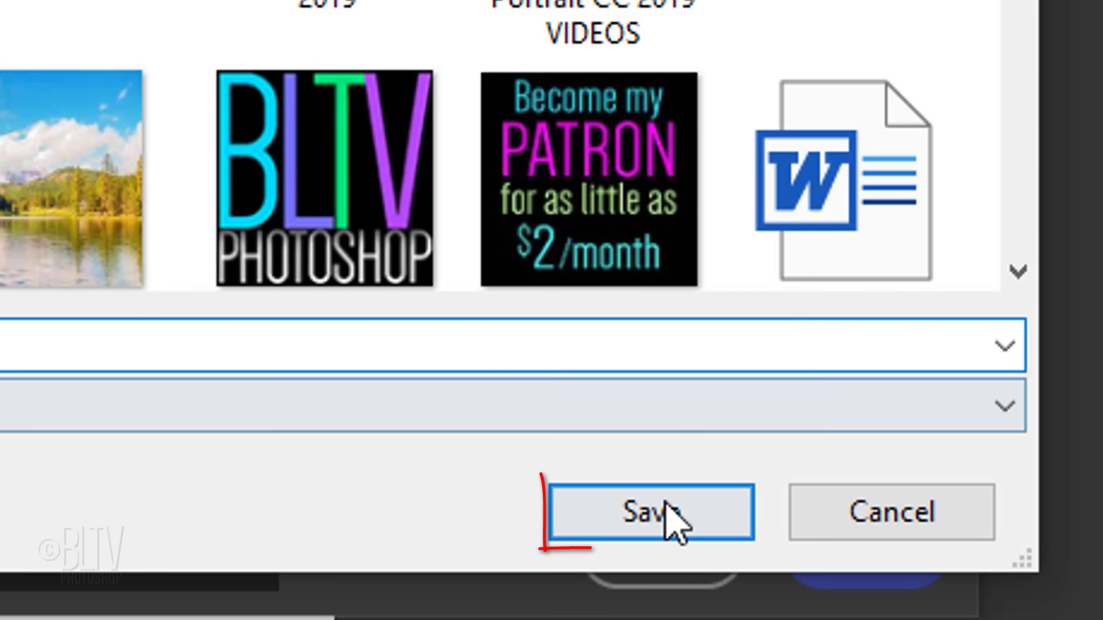
{"action": "left_click", "coordinate": [652, 512]}
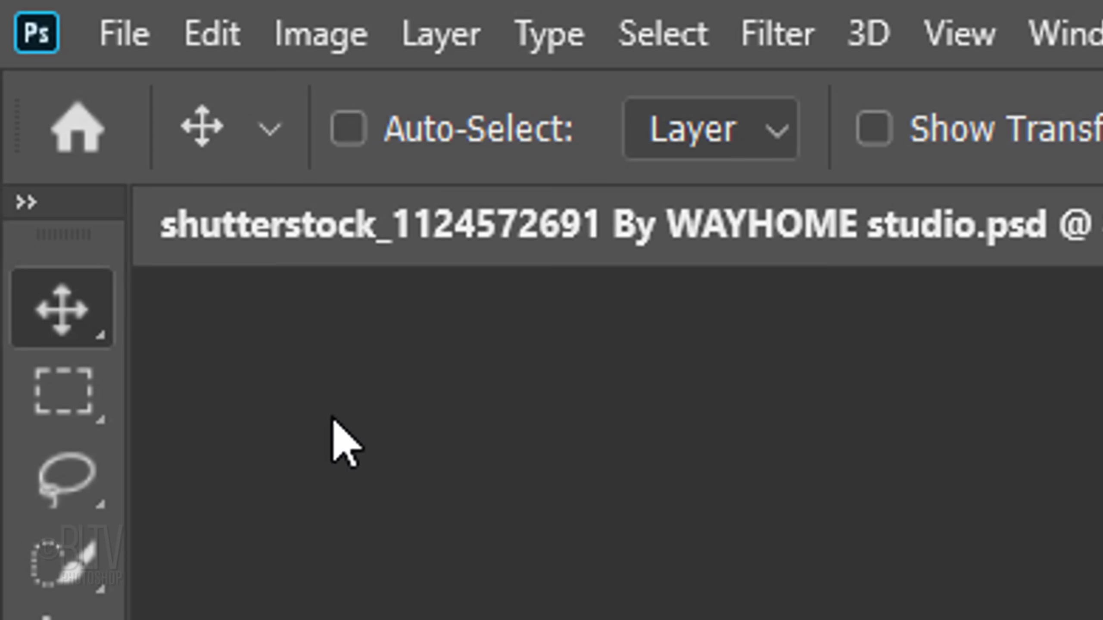
Create a new blank 1920 × 1080 pixel document.
{"action": "left_click", "coordinate": [25, 7]}
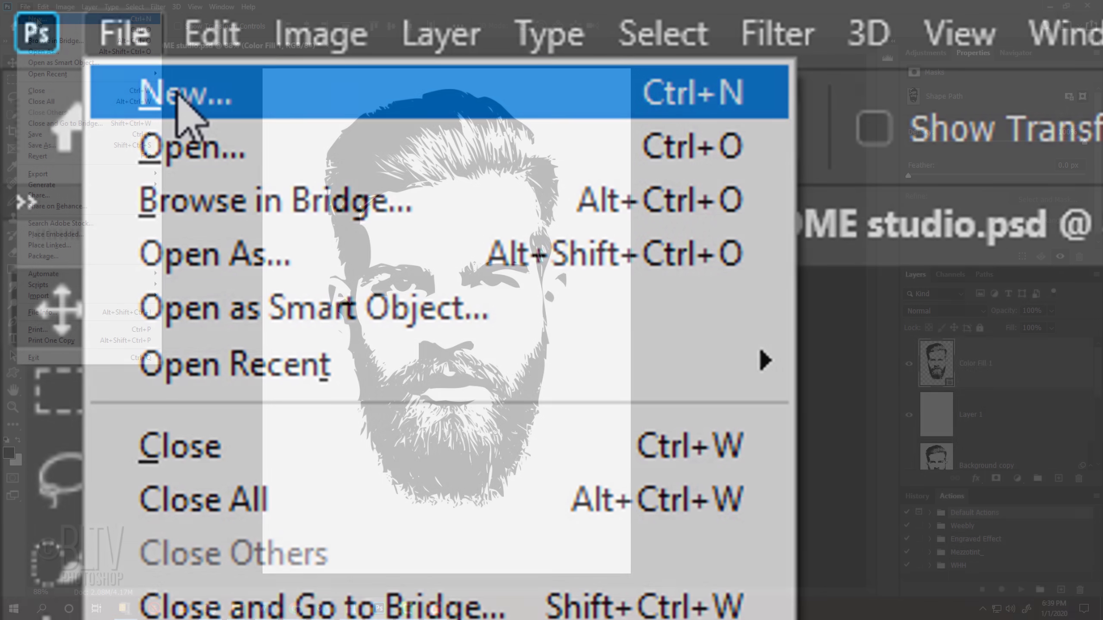
{"action": "left_click", "coordinate": [177, 99]}
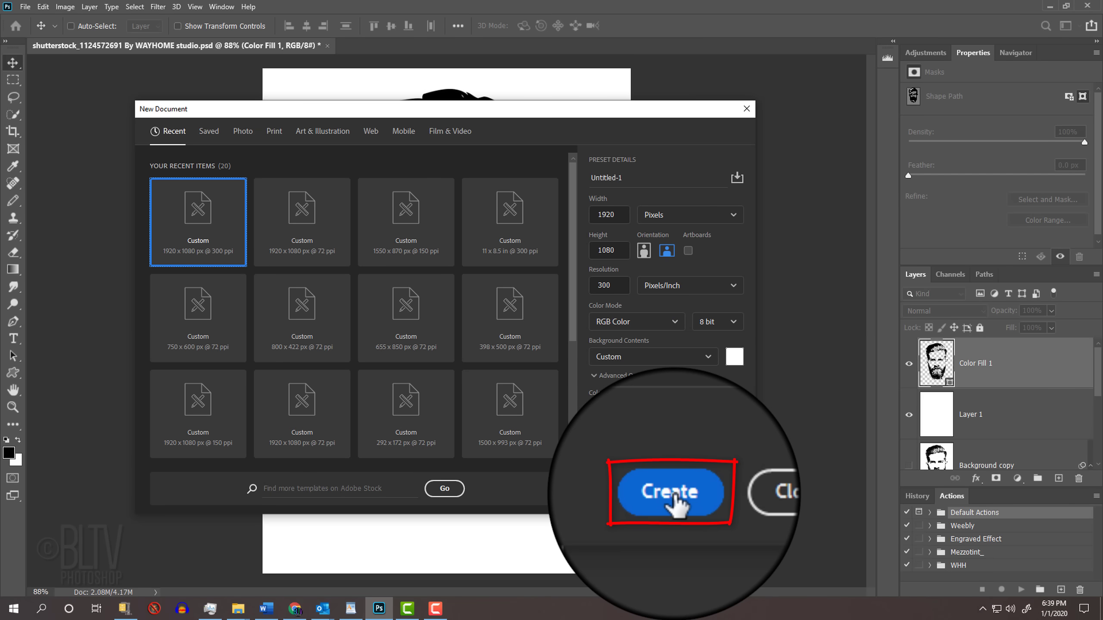
{"action": "left_click", "coordinate": [678, 505]}
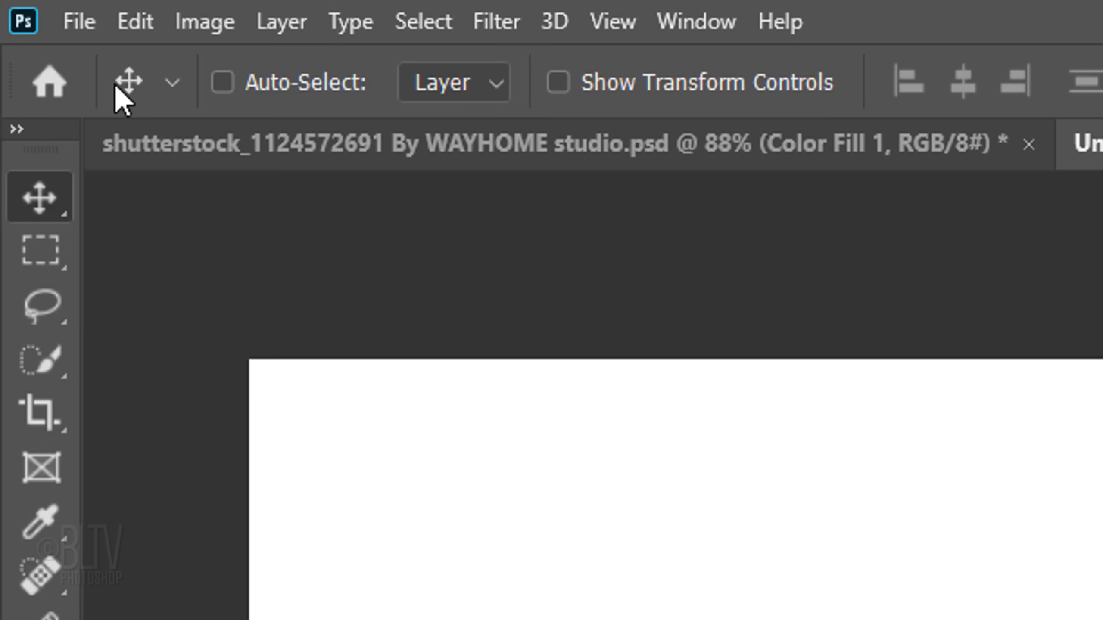
Place Embedded the Vector Portrait file into the new document.
{"action": "left_click", "coordinate": [26, 7]}
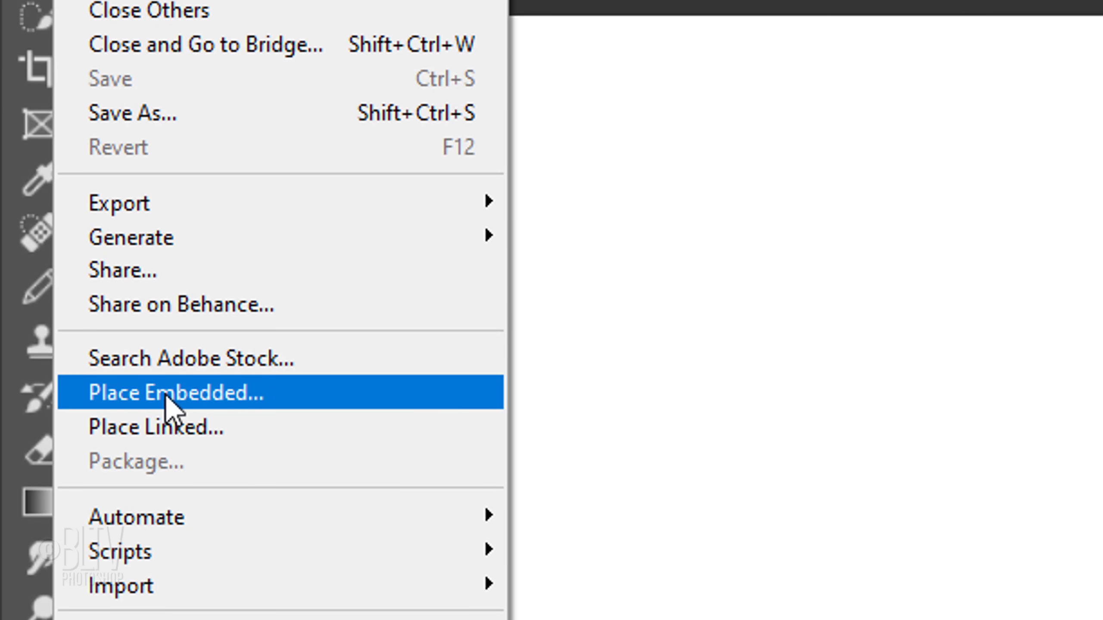
{"action": "left_click", "coordinate": [171, 402]}
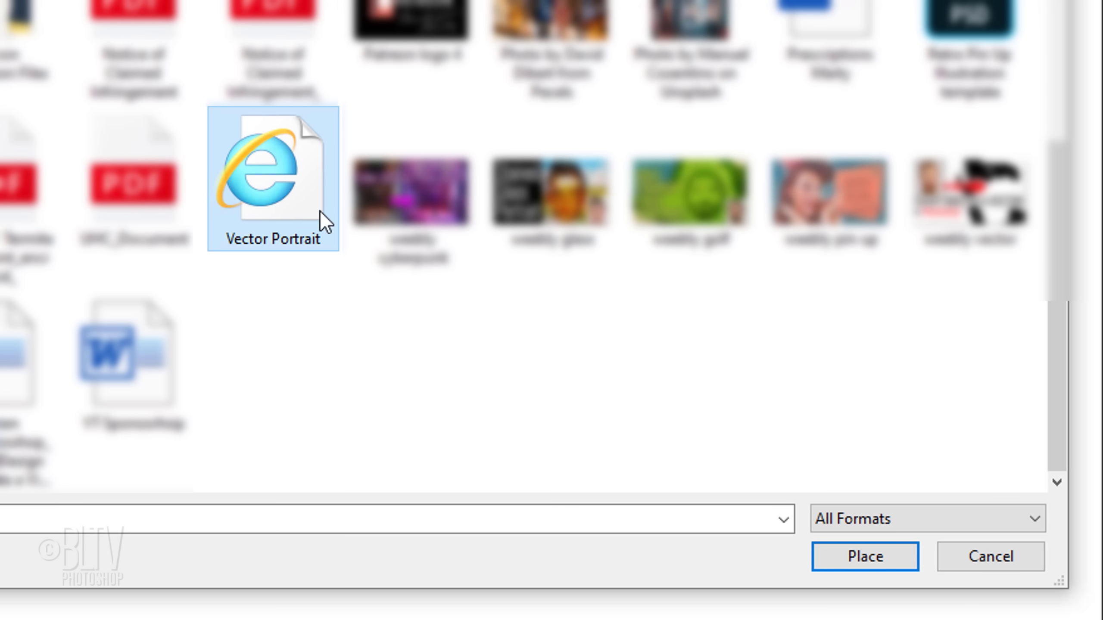
{"action": "left_click", "coordinate": [868, 558]}
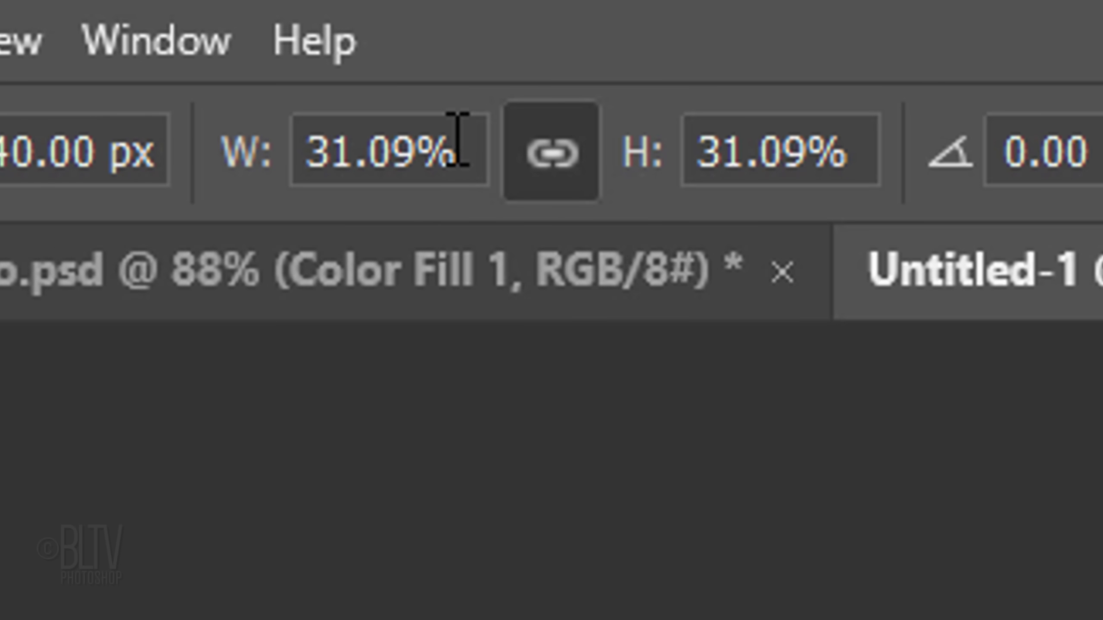
Scale the placed portrait to 1000% width, commit it, and drag it to check edge sharpness.
{"action": "left_click", "coordinate": [460, 146]}
{"action": "type", "text": "1000"}
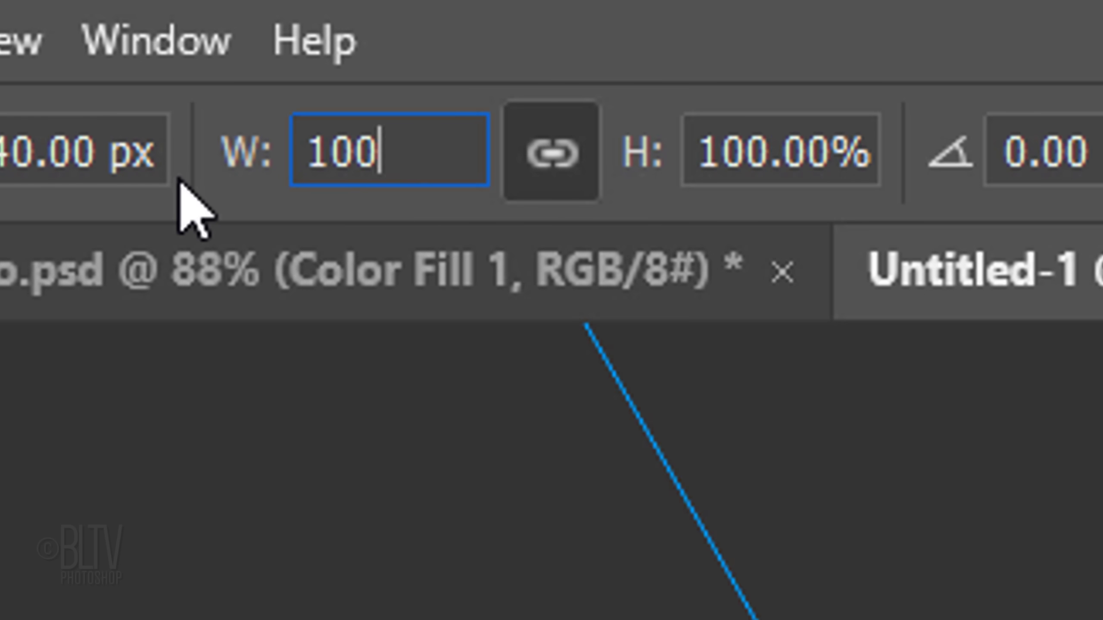
{"action": "type", "text": "0.00%"}
{"action": "key", "text": "Return"}
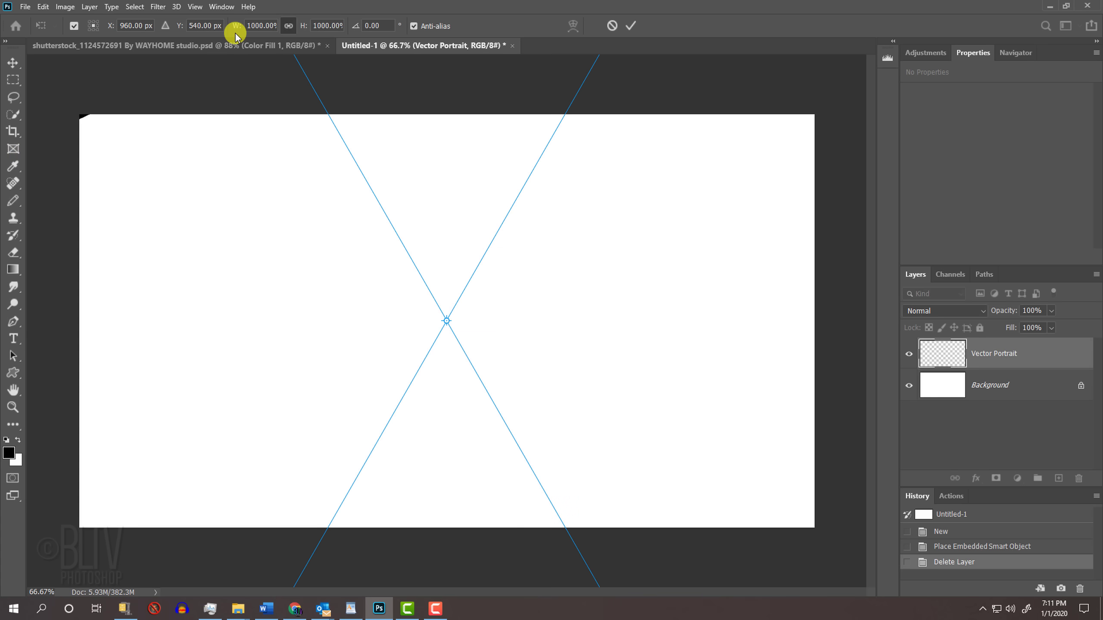
{"action": "key", "text": "Return"}
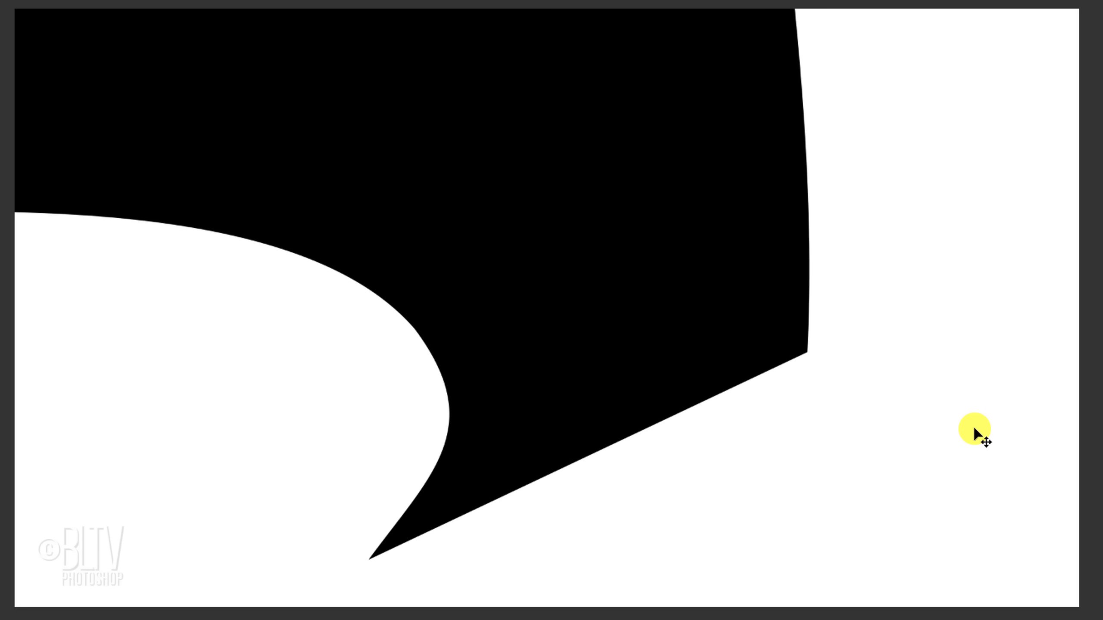
{"action": "left_click_drag", "start_coordinate": [274, 435], "coordinate": [320, 443]}
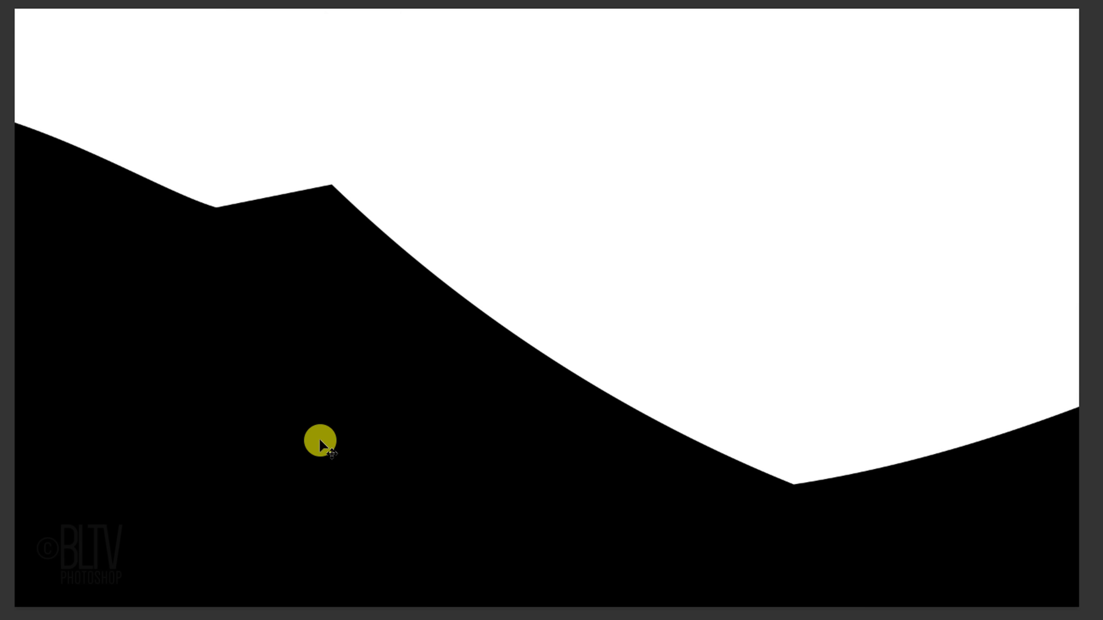